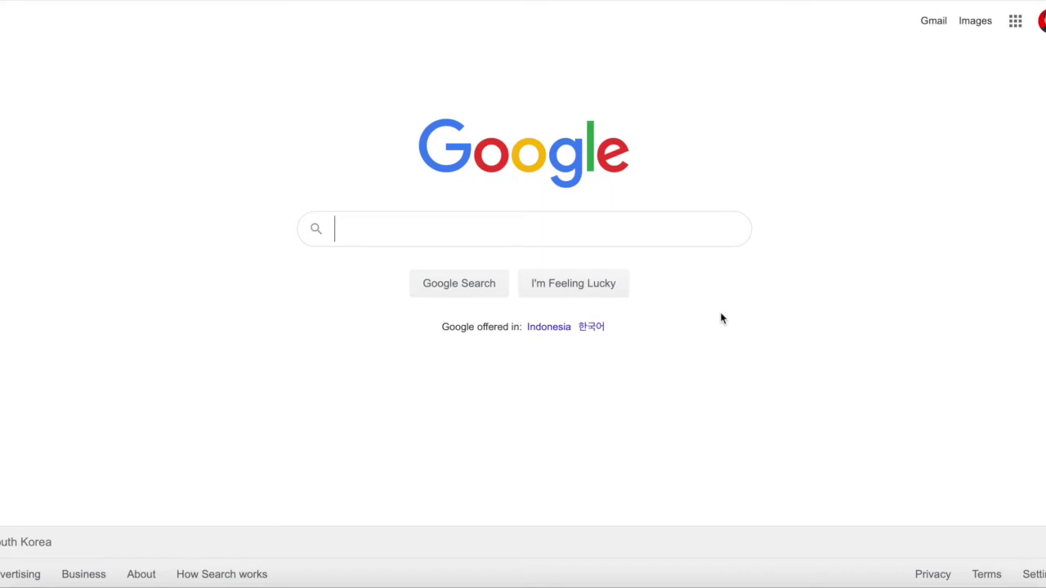
- Search the web for Google Scholar, open the site and view the signed-in account's existing author profile
text(goog)
key(Down)
key(Return)
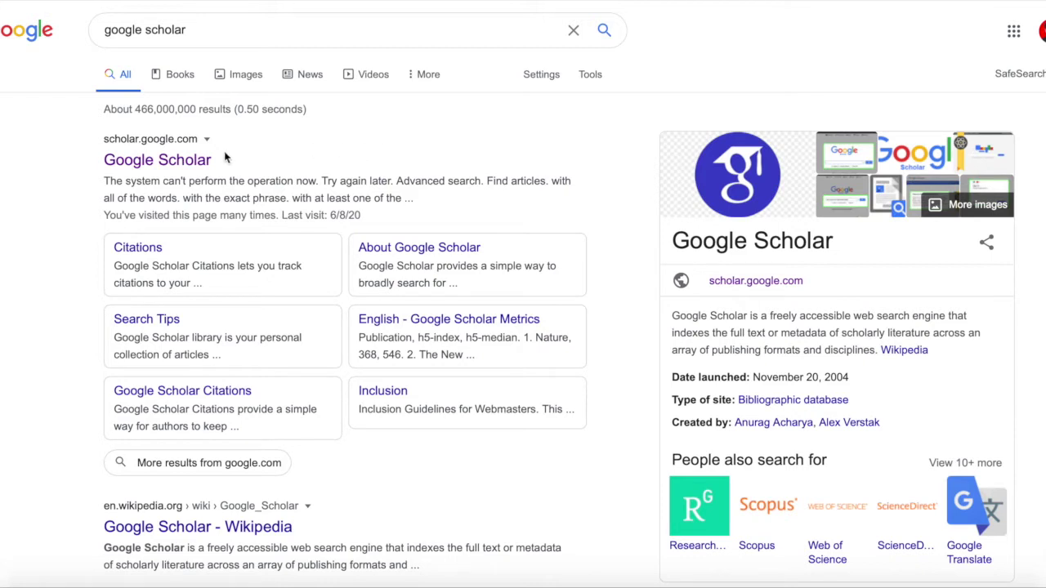
click(187, 167)
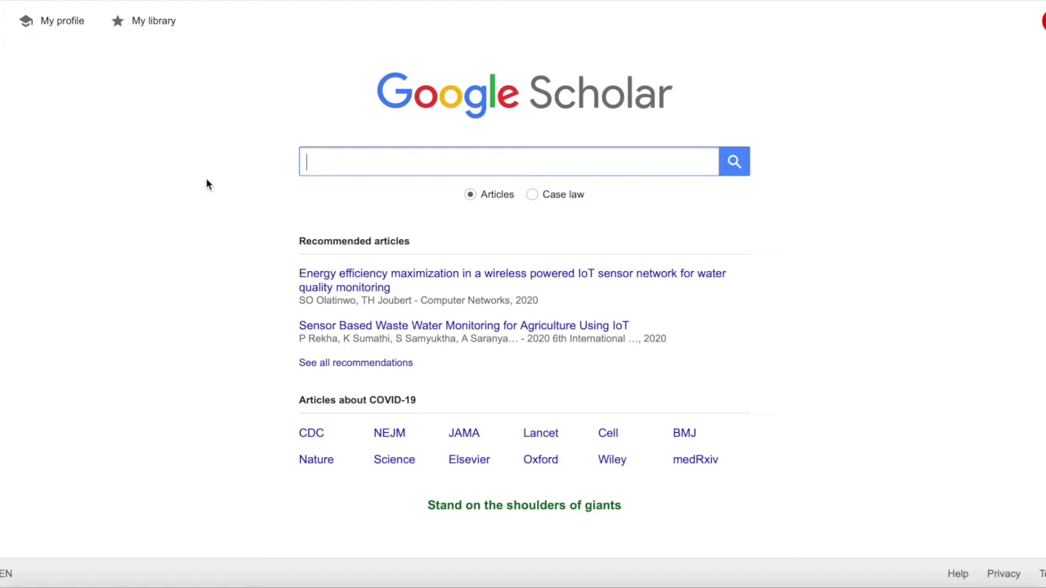
click(69, 23)
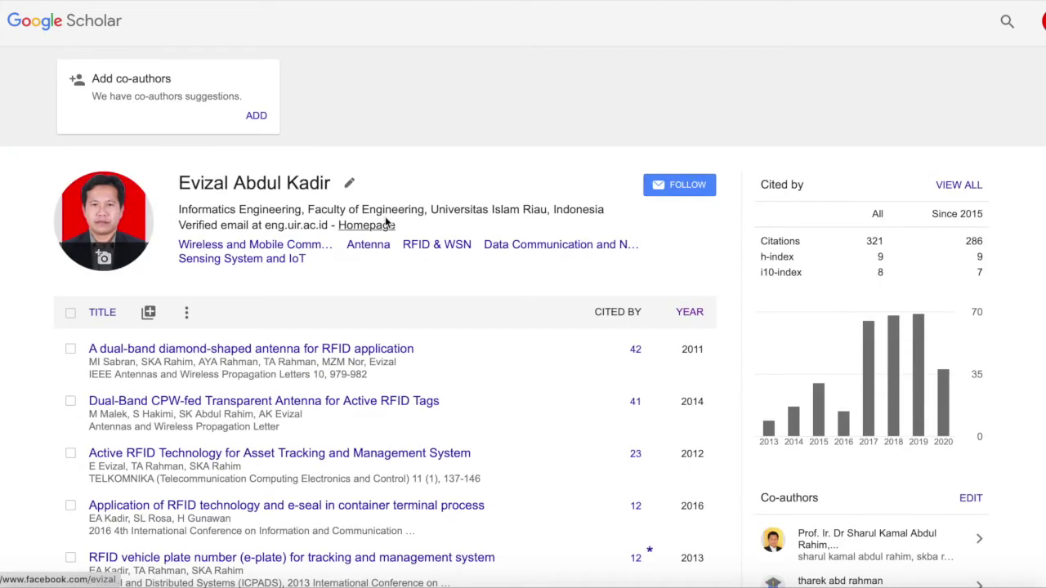
click(64, 36)
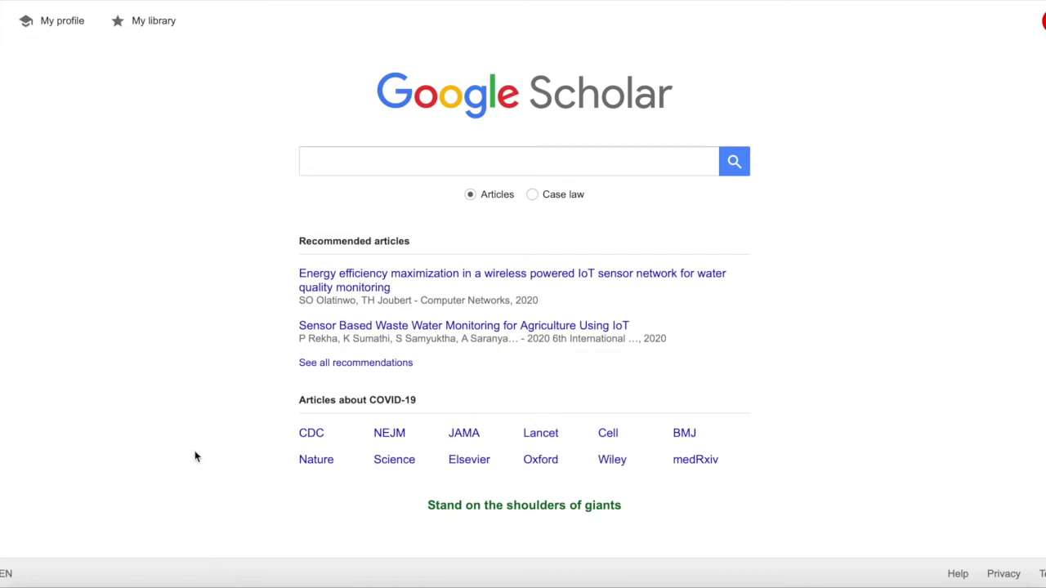
- Switch to the other browser window and open the Google homepage
click(199, 583)
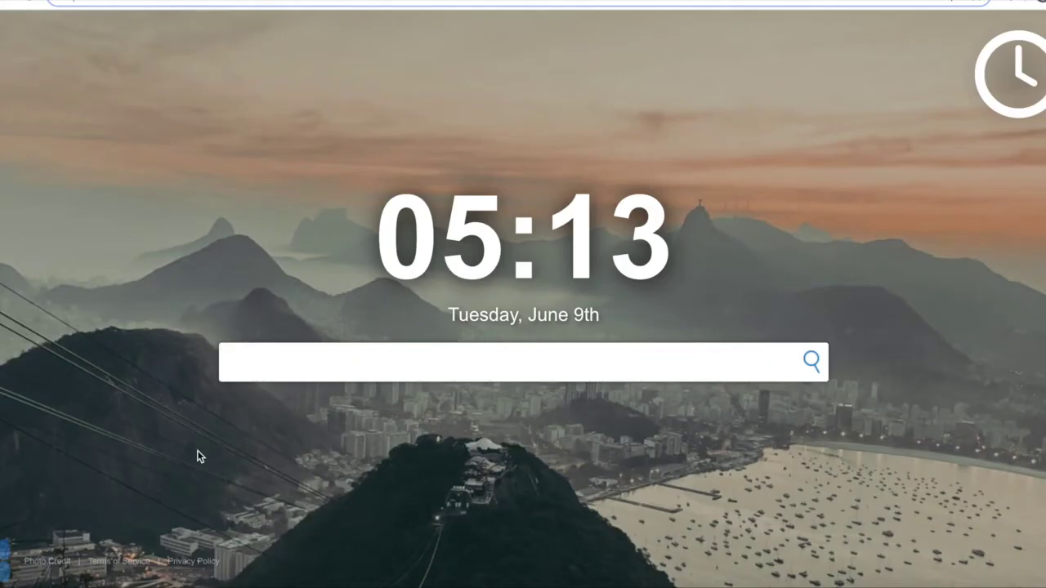
text(go)
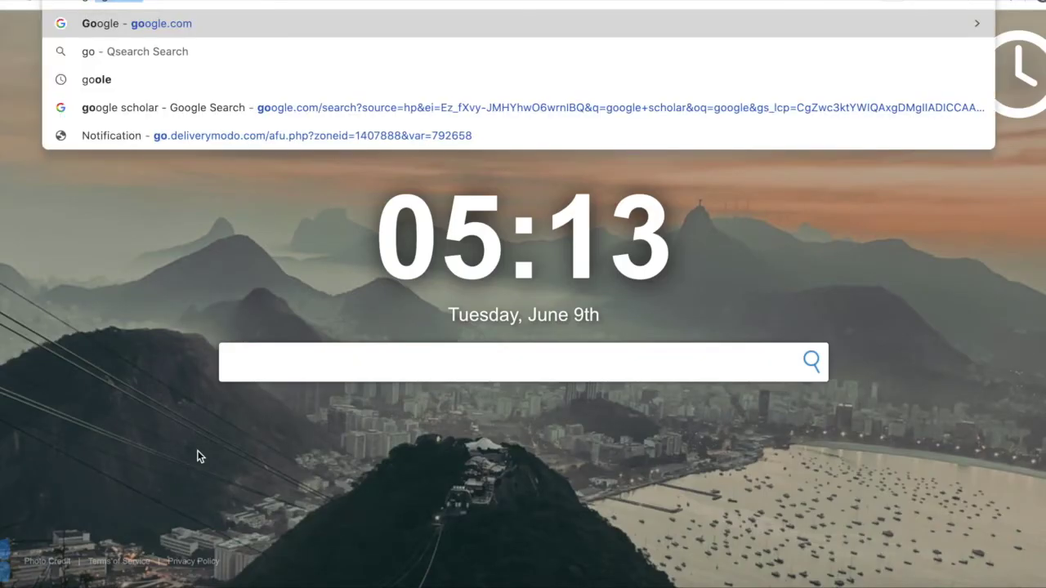
key(Return)
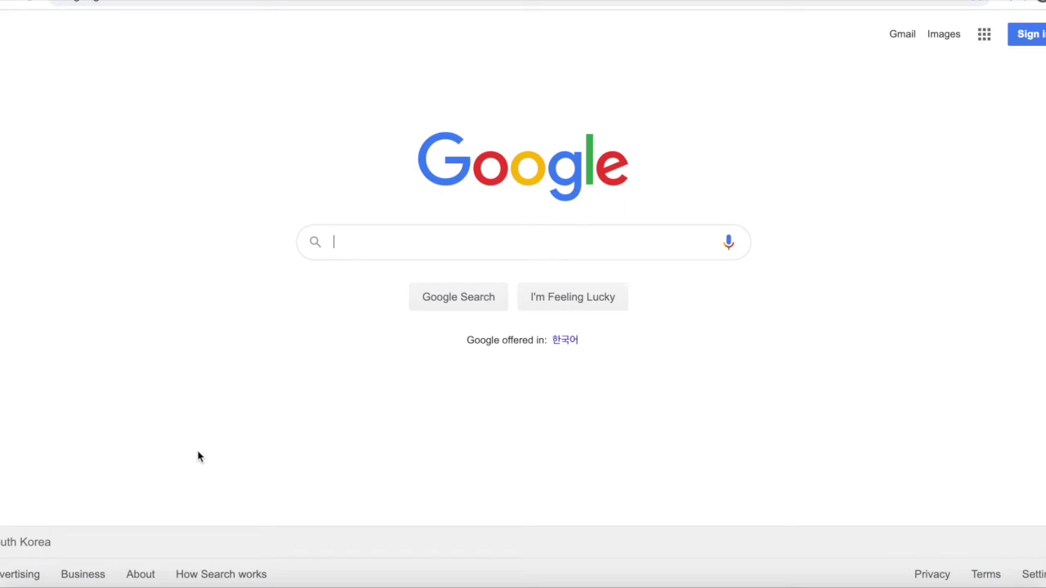
- Search for google scholar and open the Google Scholar site from the results
text(goog)
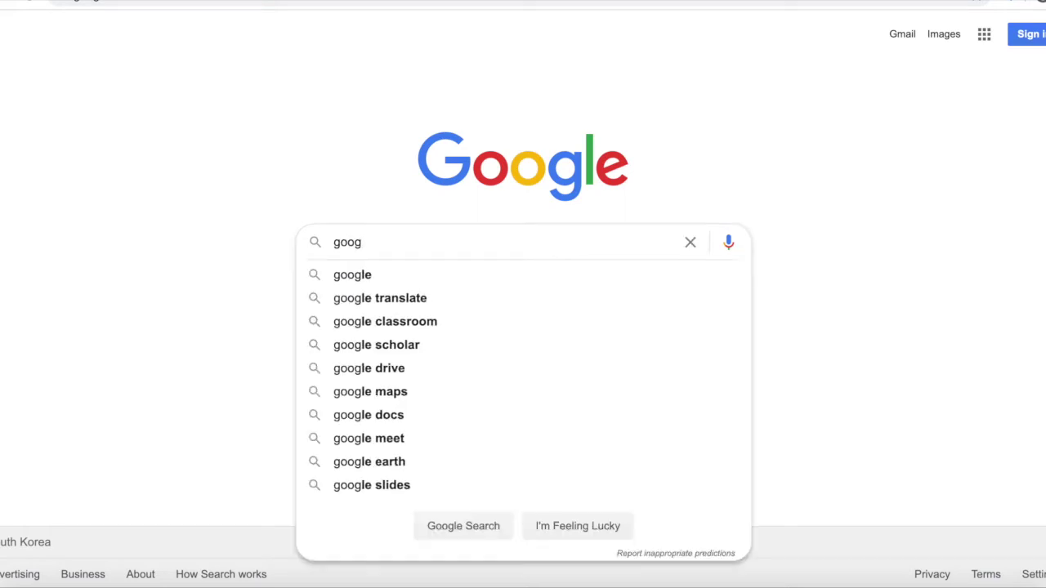
text(le)
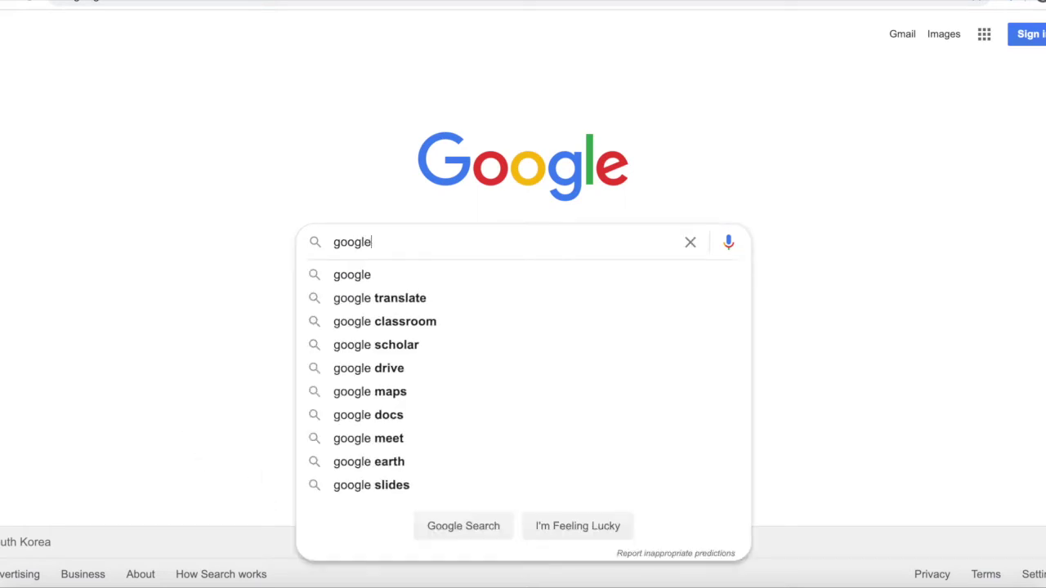
click(388, 347)
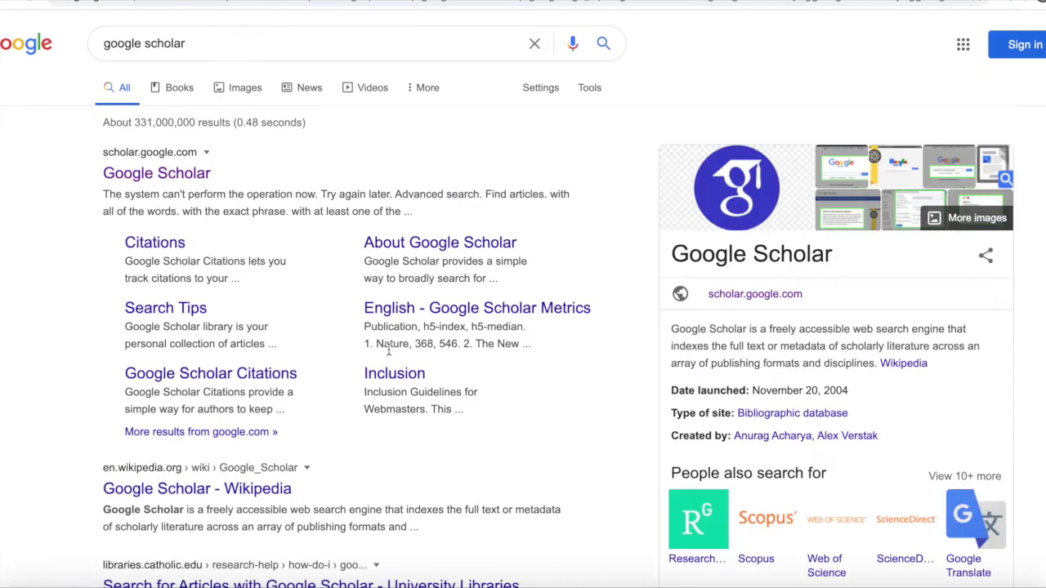
click(193, 177)
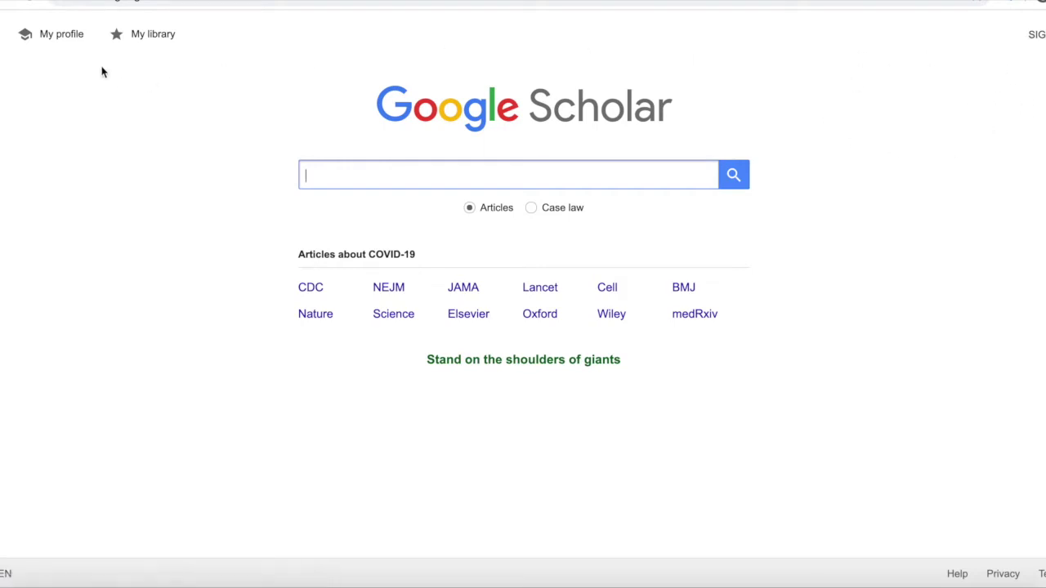
- Open My profile from the Google Scholar homepage to reach the Scholar Citations sign-in
click(1036, 34)
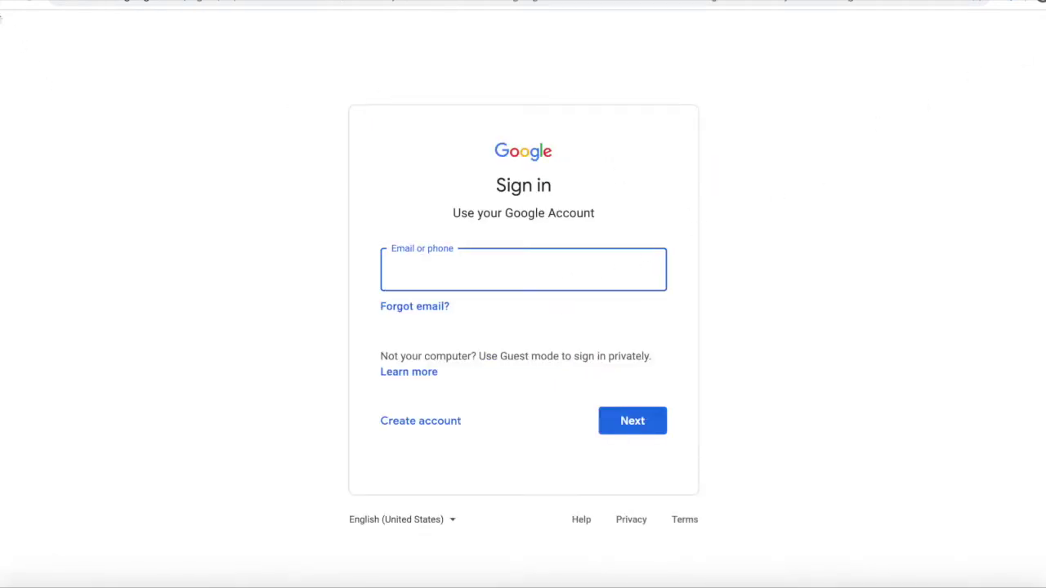
key(alt+Left)
click(61, 39)
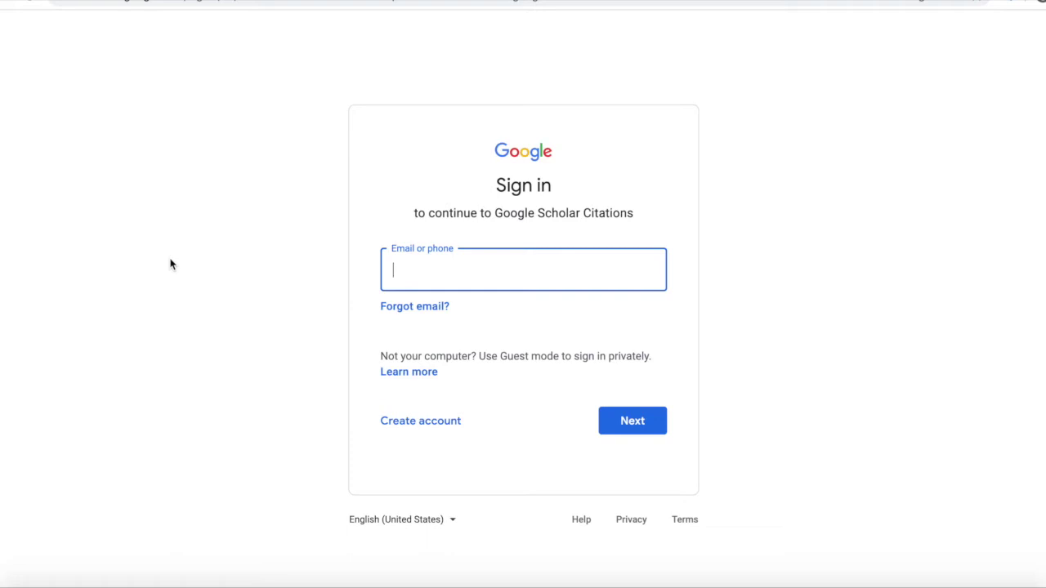
- Sign in to Google Scholar Citations with the institutional e-mail address and the account password
text(e)
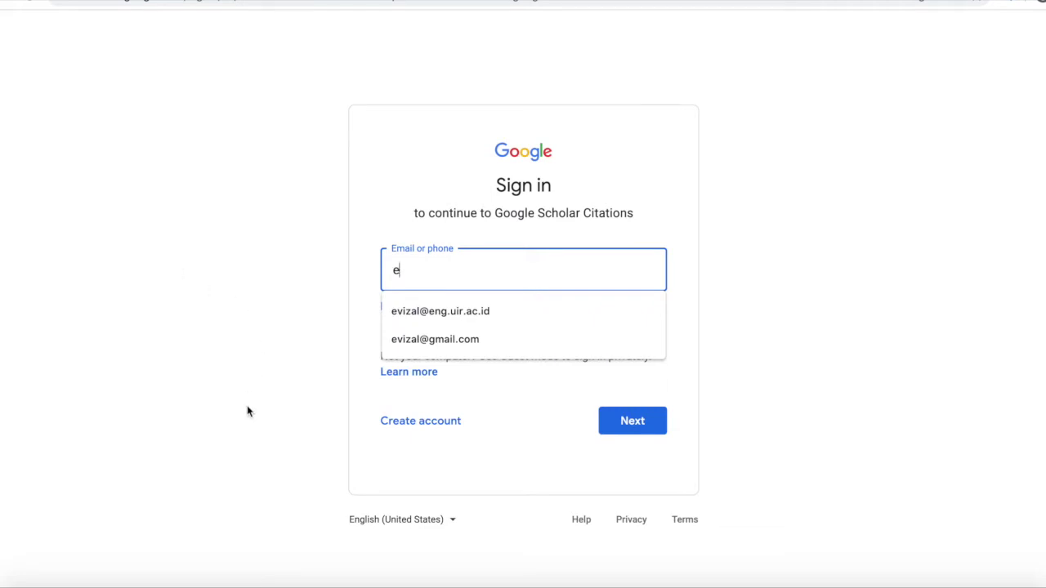
click(517, 314)
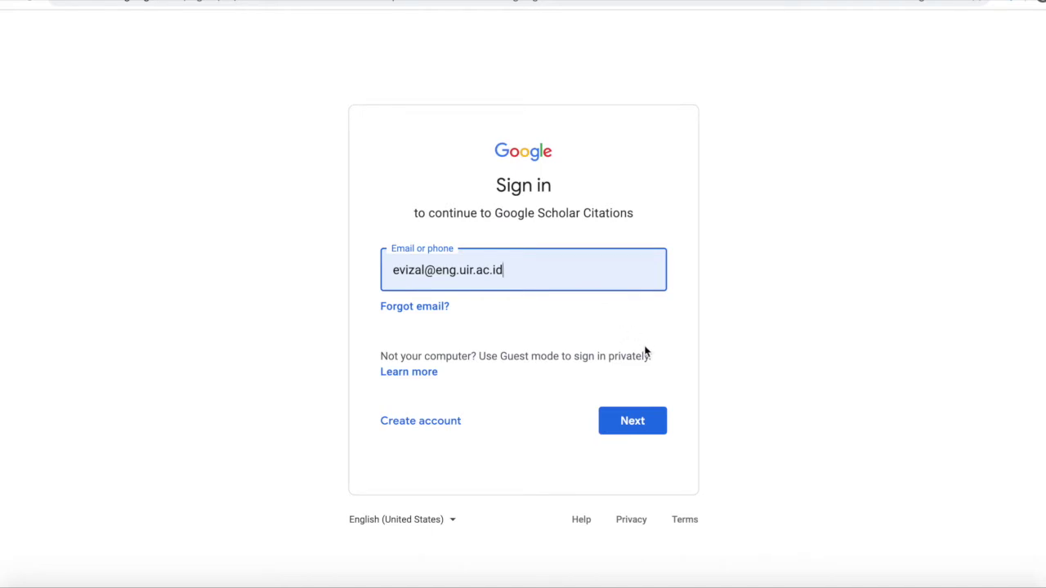
click(637, 426)
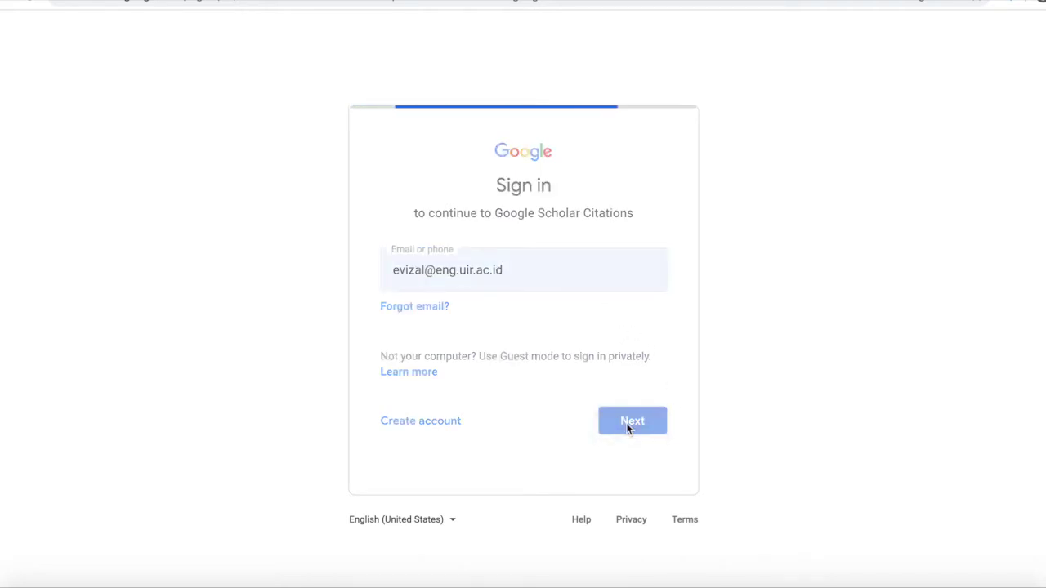
text(••••••)
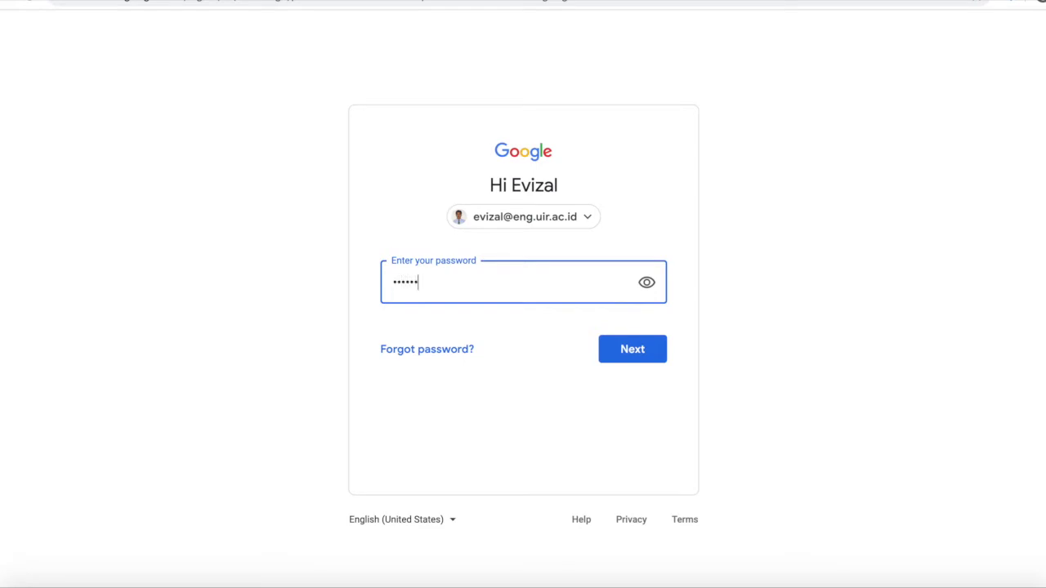
text(•••••)
click(654, 352)
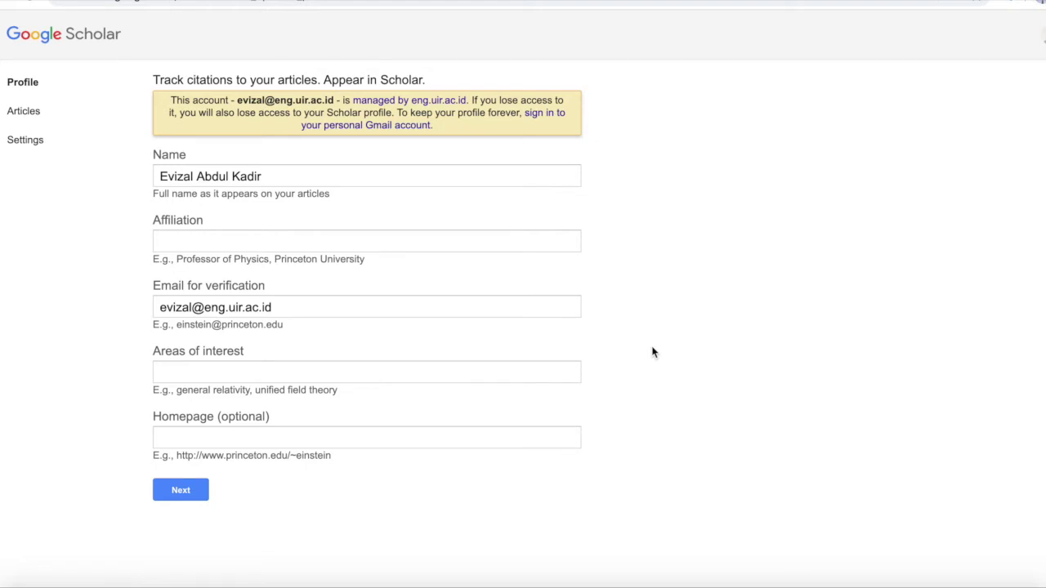
- Set the profile's affiliation to Universitas Islam Riau, keeping the prefilled name and verification e-mail
click(551, 172)
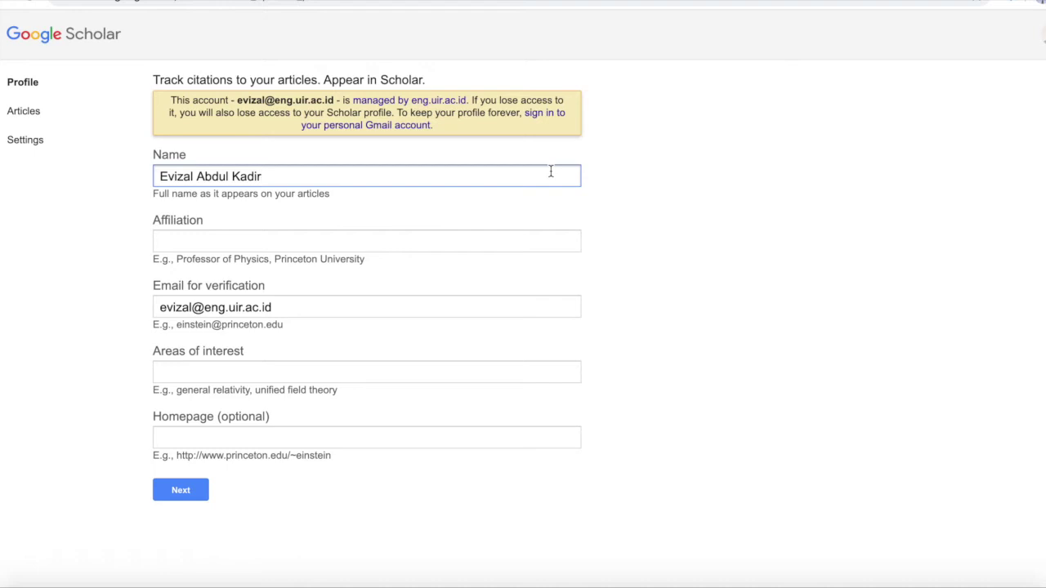
click(524, 236)
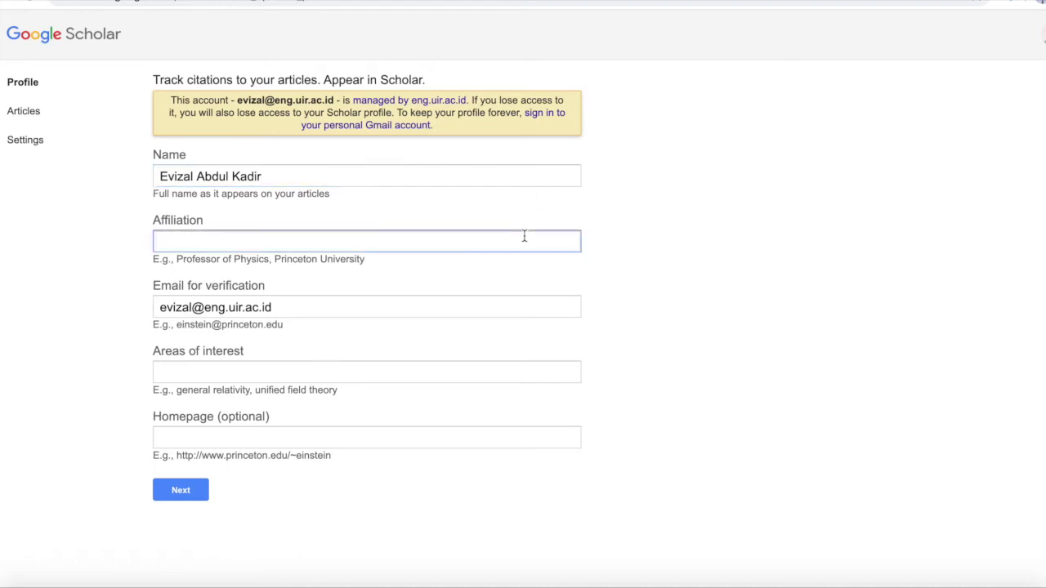
text(Universitas Islam Riau)
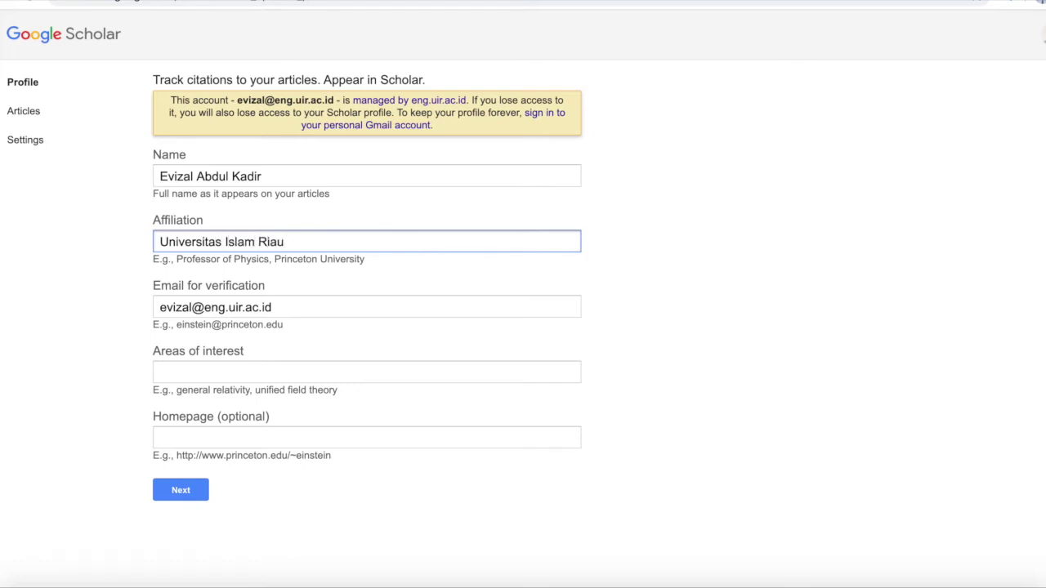
click(410, 308)
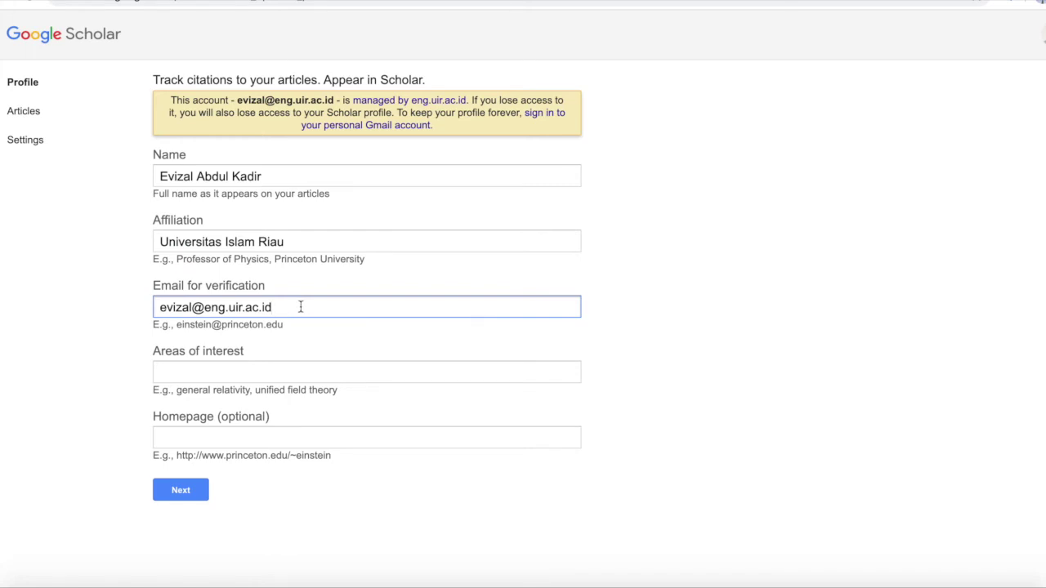
- Enter the areas of interest as Data Communication, Wireless Communication, Sensor, Antenna, correcting the misspelled word
click(317, 368)
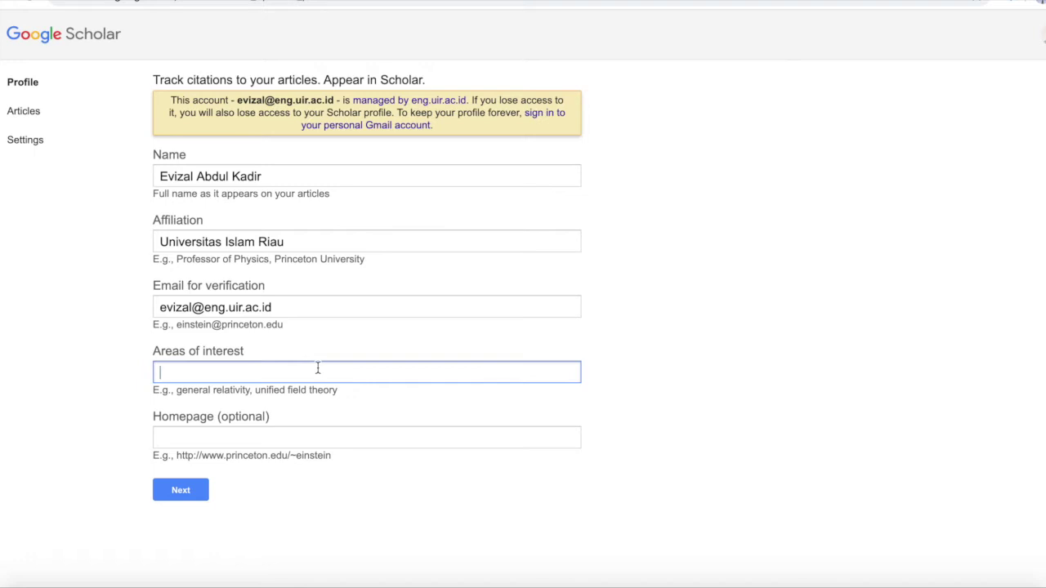
text(Data Communication,)
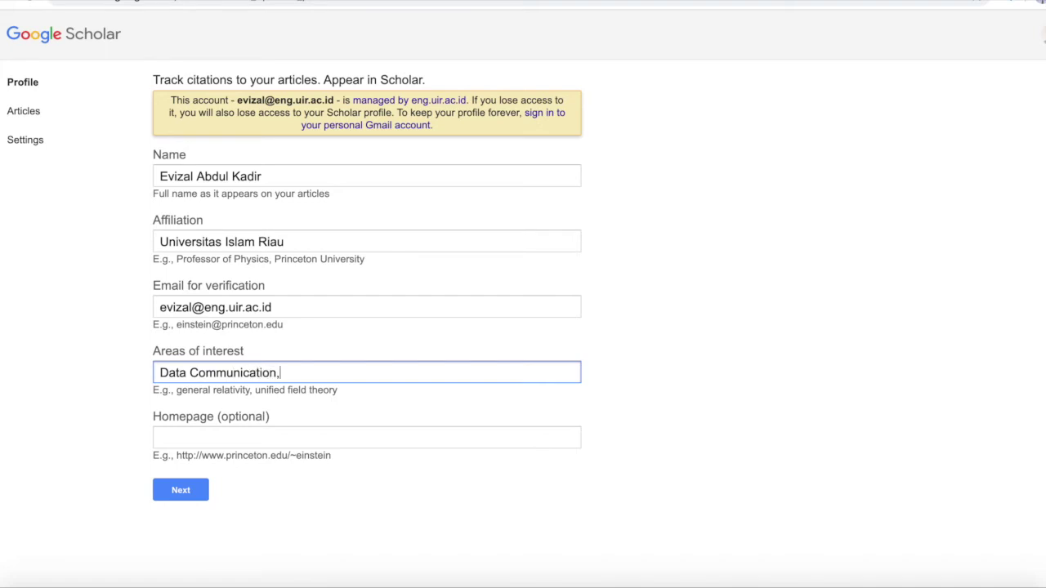
text( Wireless COmm)
key(BackSpace)
key(BackSpace)
key(BackSpace)
text(ommu)
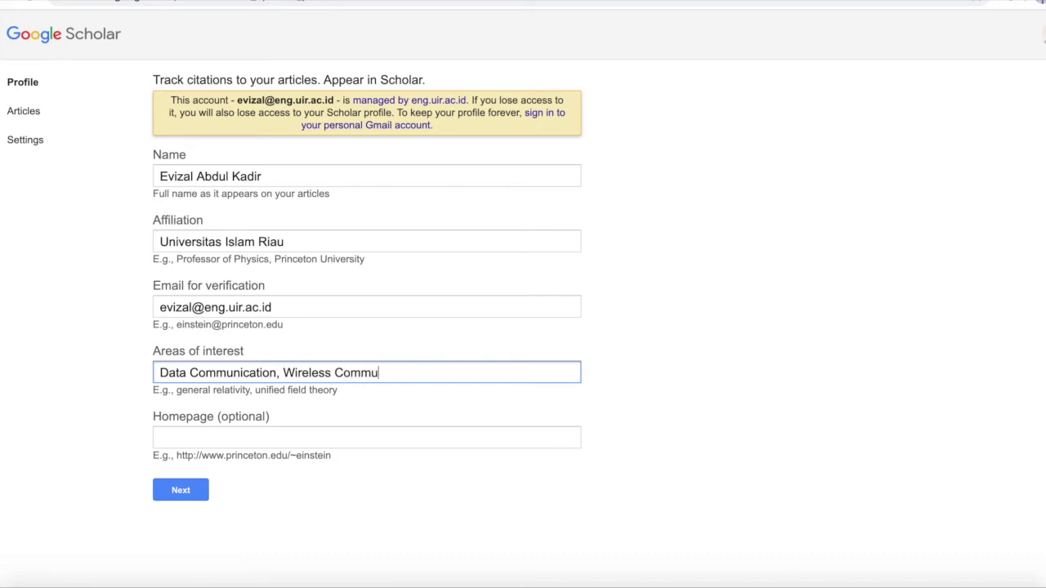
text(ication, )
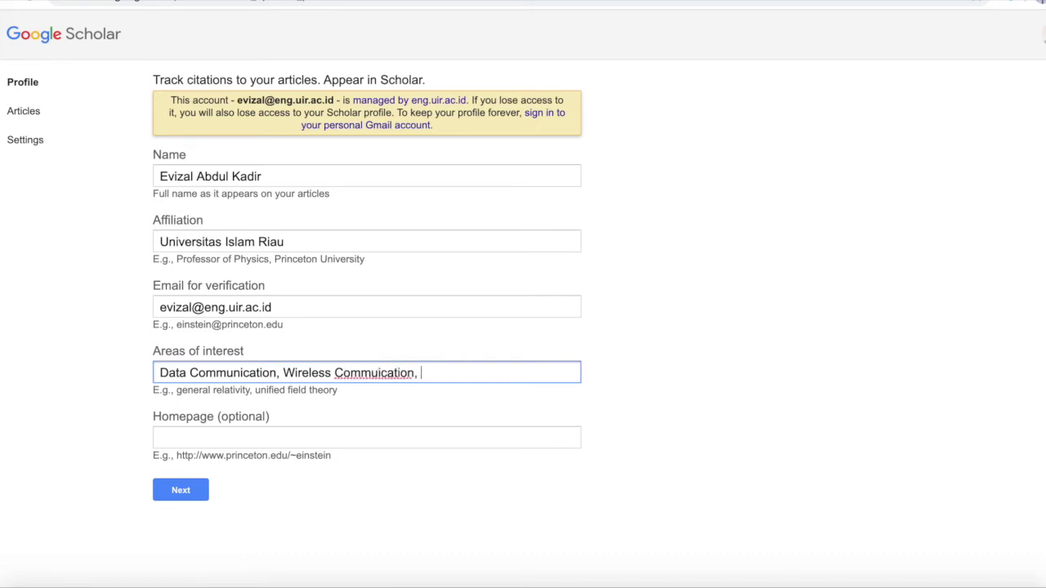
text(Sensor, Antenna)
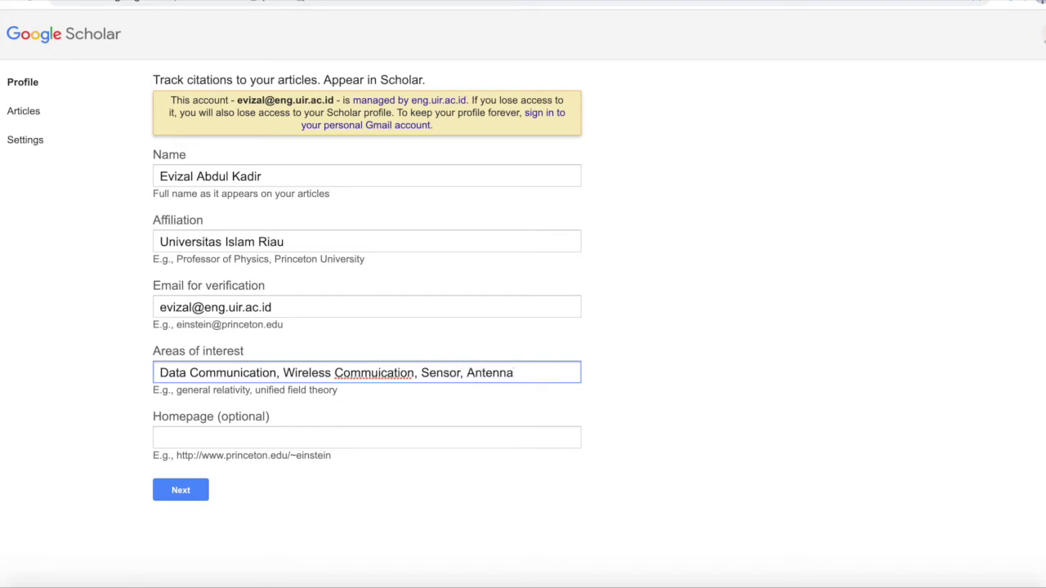
right_click(371, 372)
click(425, 339)
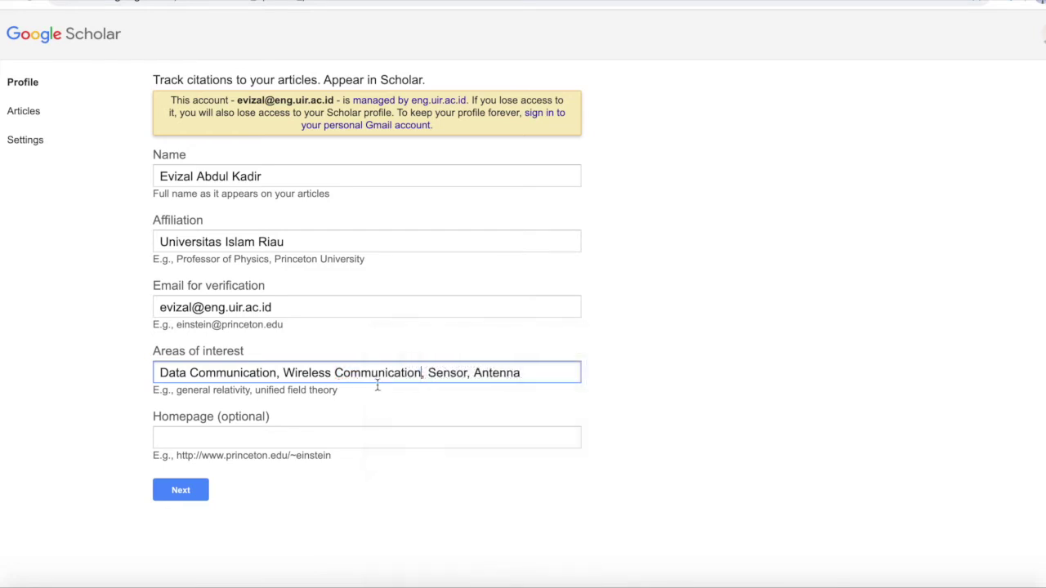
click(348, 436)
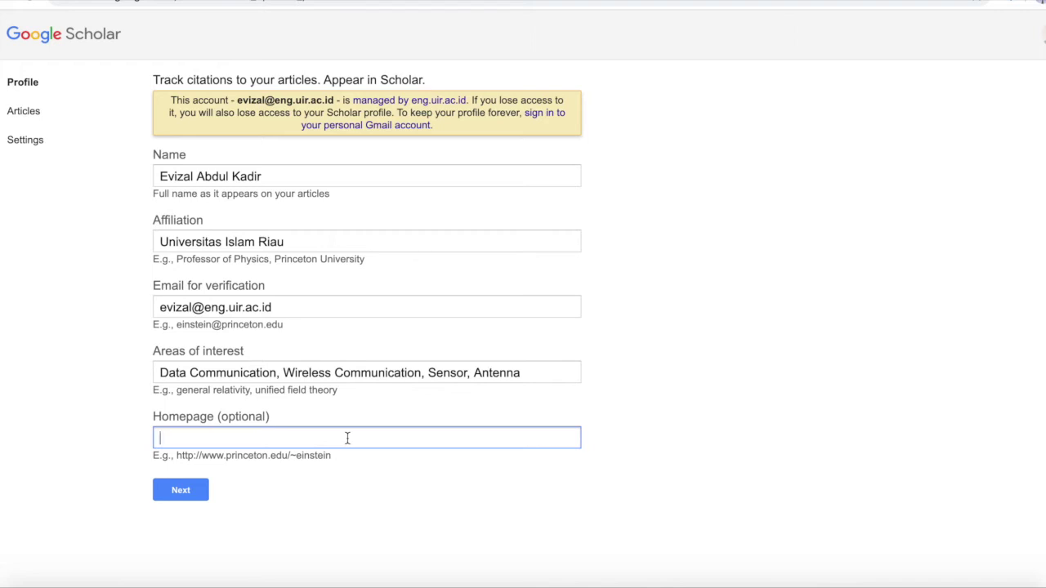
text(www.uir.ac)
text(.id)
click(174, 493)
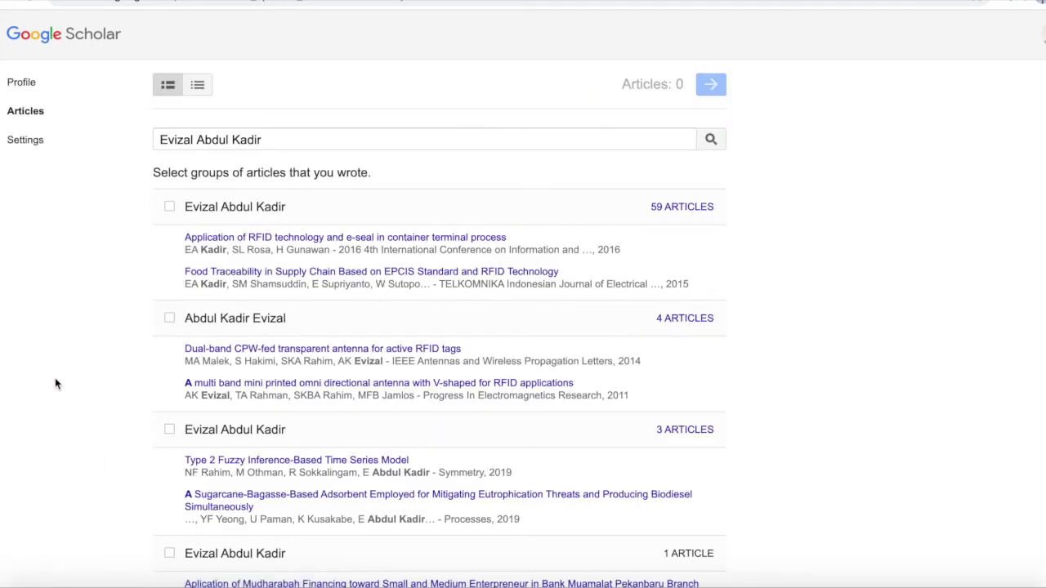
- Review the suggested article groups listed under the author's name variants
scroll(55, 382, down, 2)
scroll(55, 382, up, 2)
scroll(47, 366, down, 2)
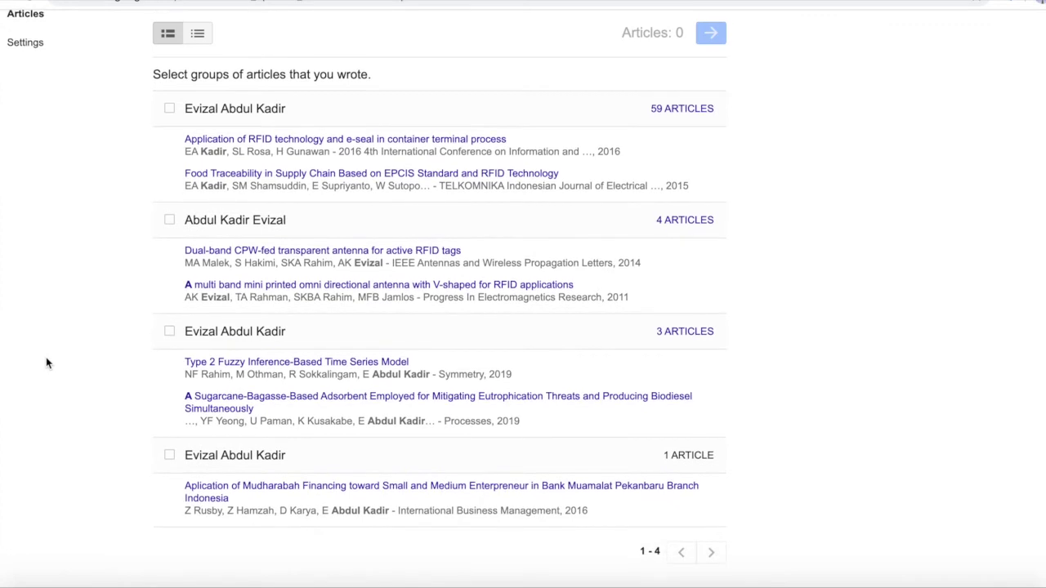
scroll(46, 357, up, 1)
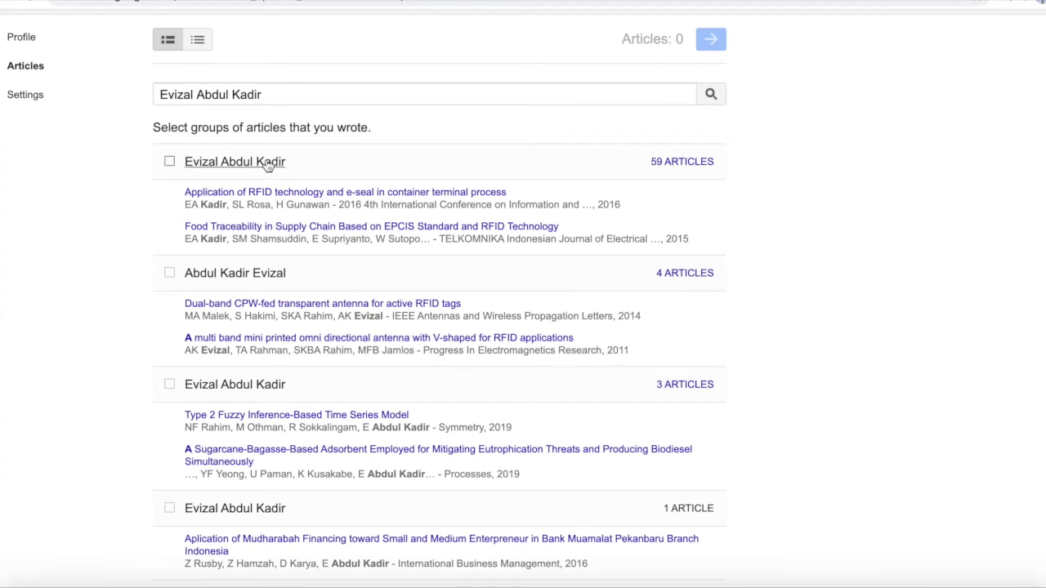
scroll(65, 390, down, 1)
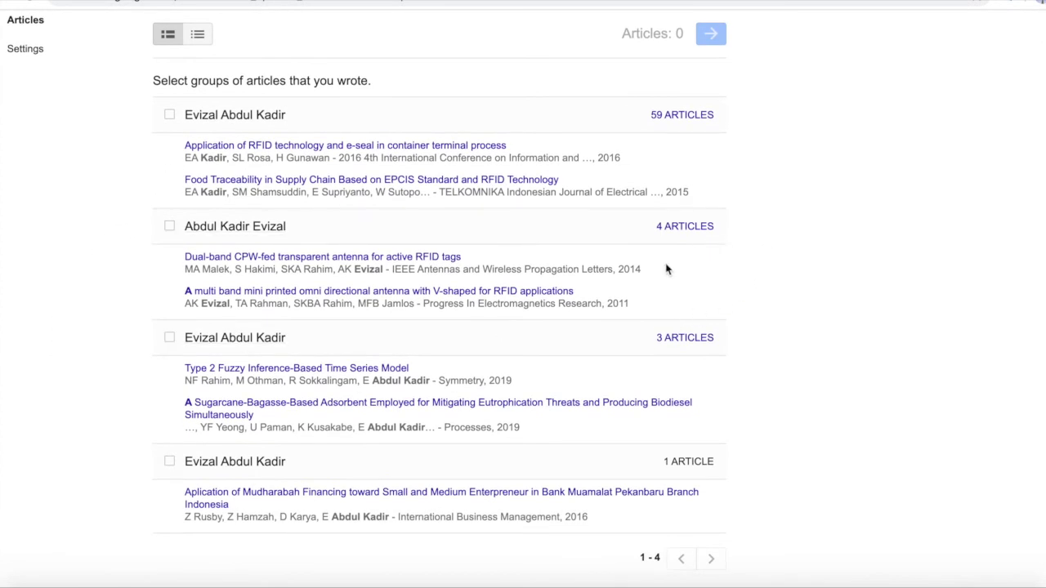
scroll(98, 283, up, 2)
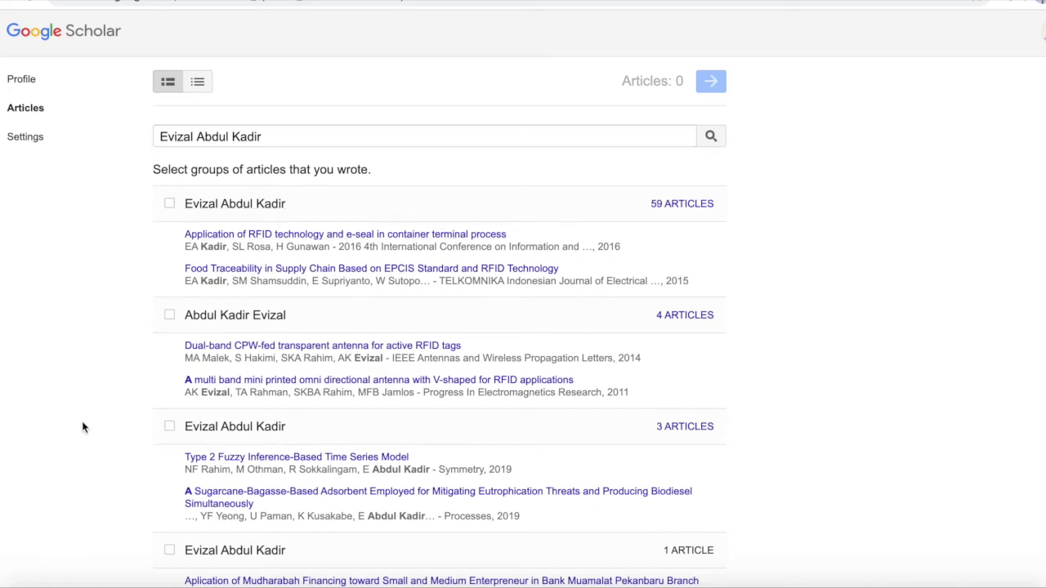
scroll(82, 426, down, 2)
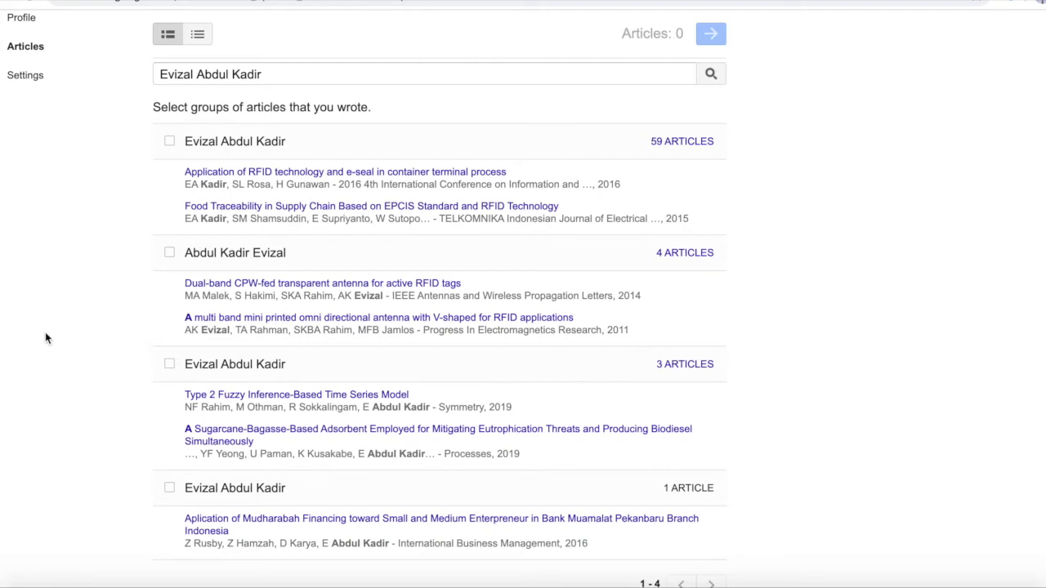
- Select the author group containing 59 articles for the profile
scroll(65, 359, down, 1)
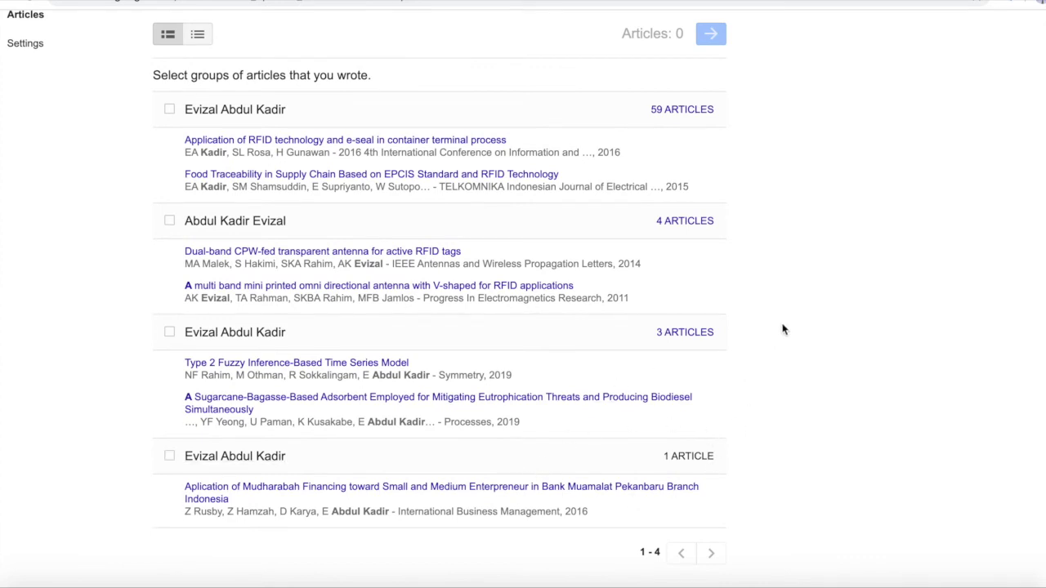
scroll(781, 329, up, 3)
scroll(781, 329, down, 3)
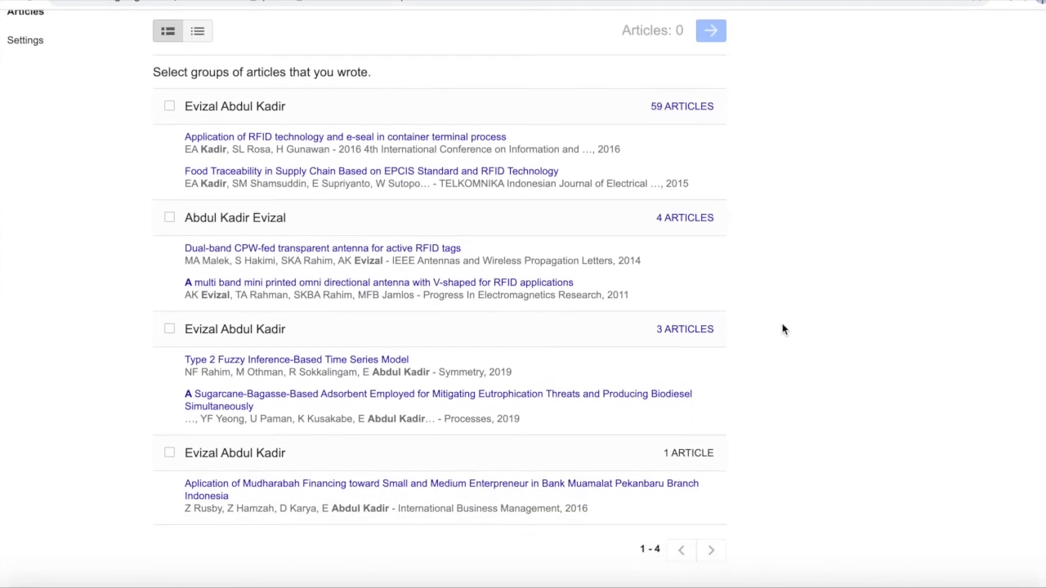
scroll(782, 329, up, 1)
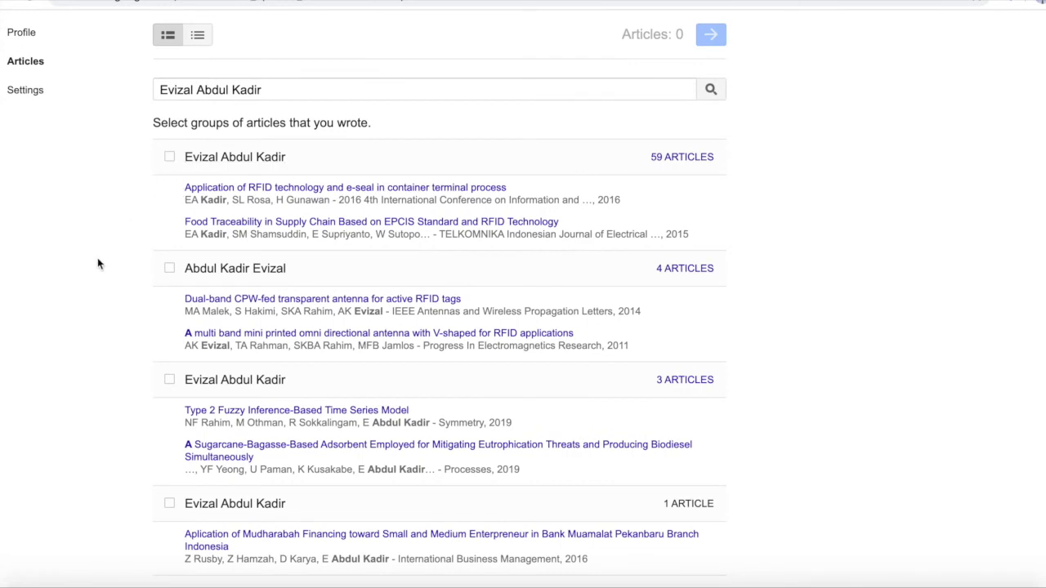
click(169, 157)
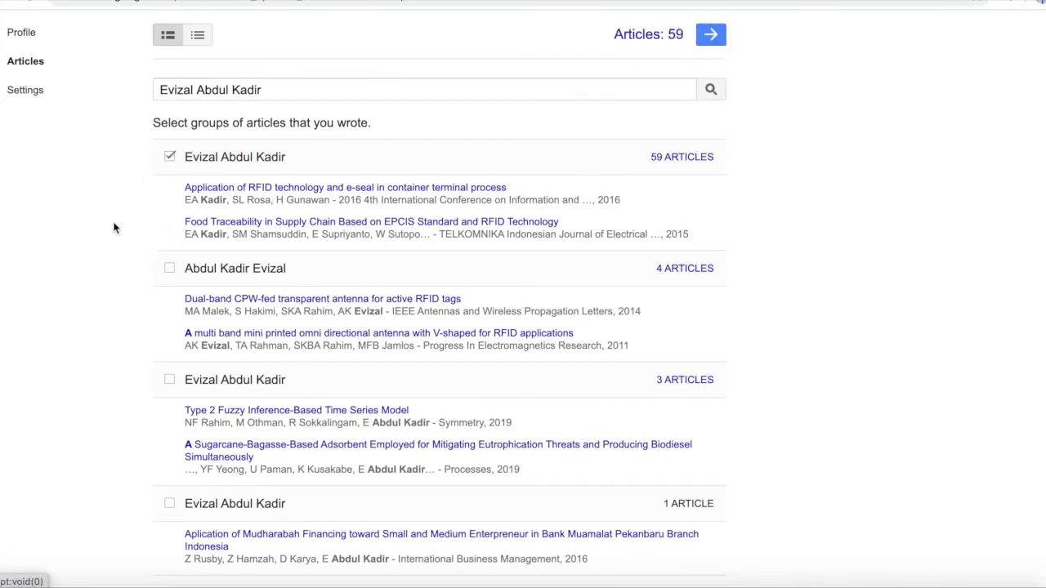
scroll(110, 237, up, 1)
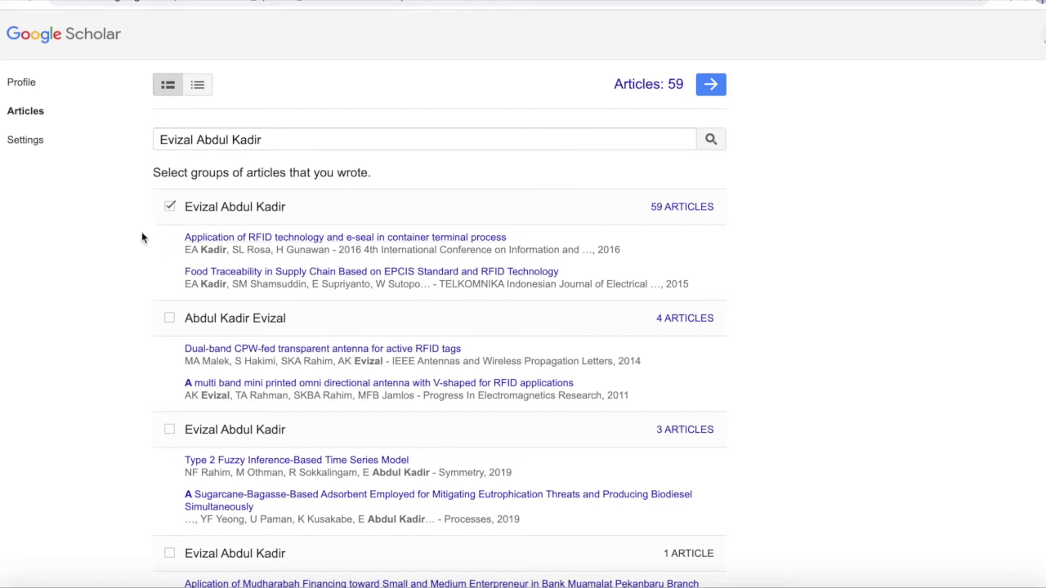
- Try adding the groups of 4 and 3 articles to the selection, and clear both again
click(167, 320)
scroll(105, 351, down, 2)
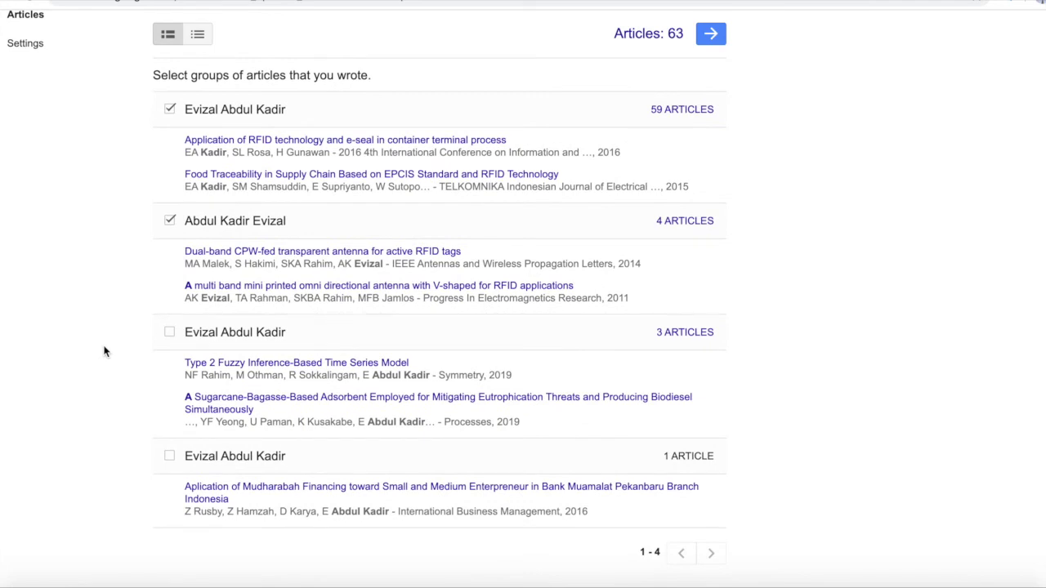
click(169, 332)
click(169, 332)
scroll(79, 294, up, 2)
click(170, 324)
scroll(96, 330, down, 2)
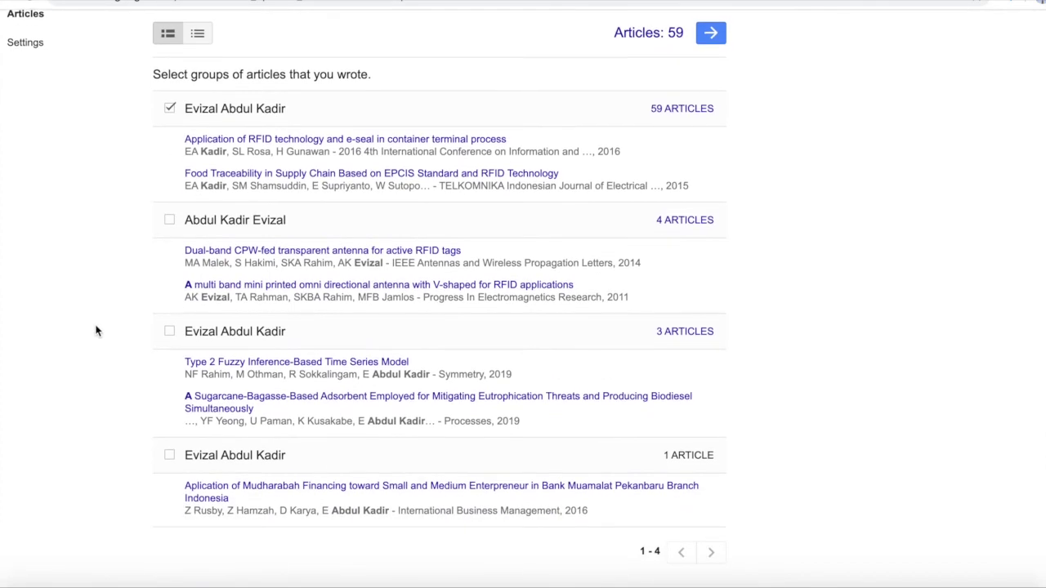
- Add the three remaining author groups, with 1, 3 and 4 articles, to the selection
scroll(96, 330, up, 1)
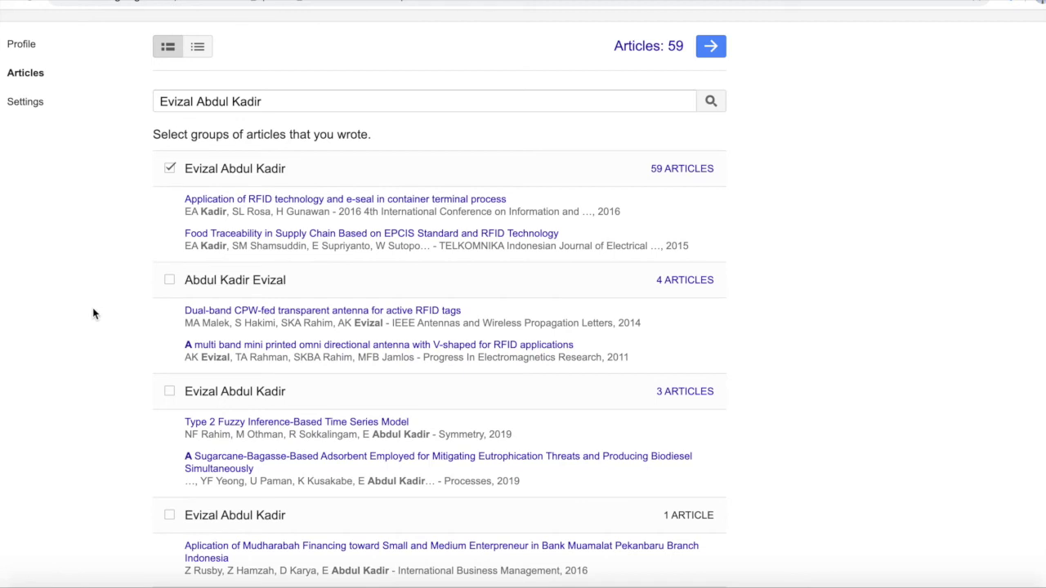
scroll(93, 309, down, 1)
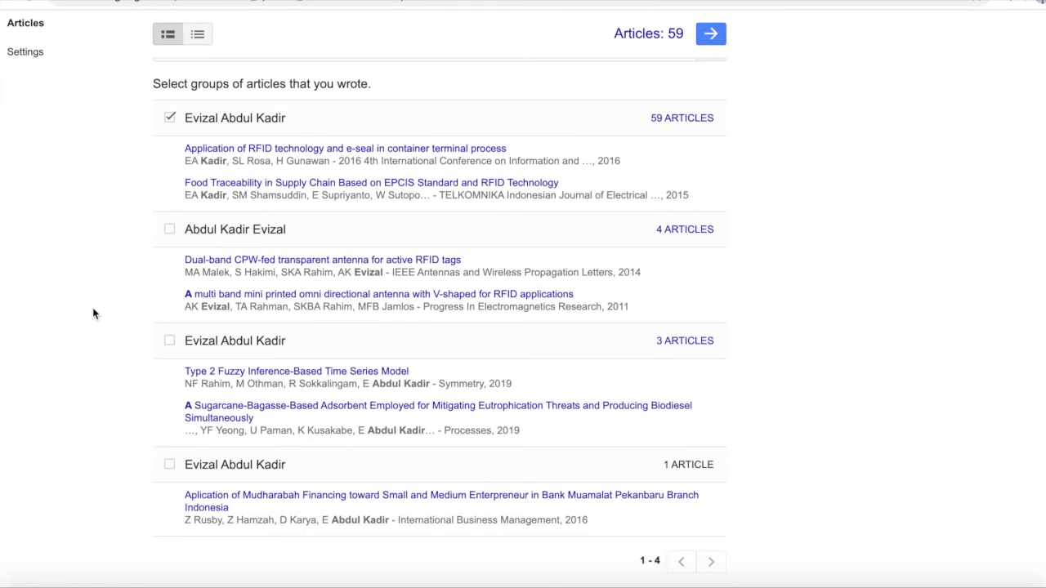
scroll(92, 310, down, 1)
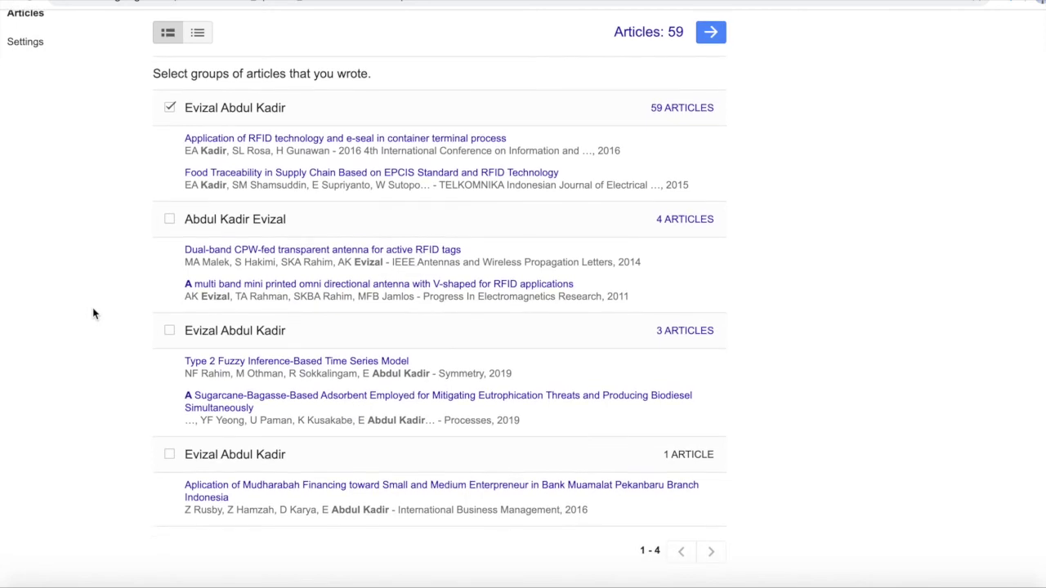
click(170, 457)
click(169, 333)
click(169, 222)
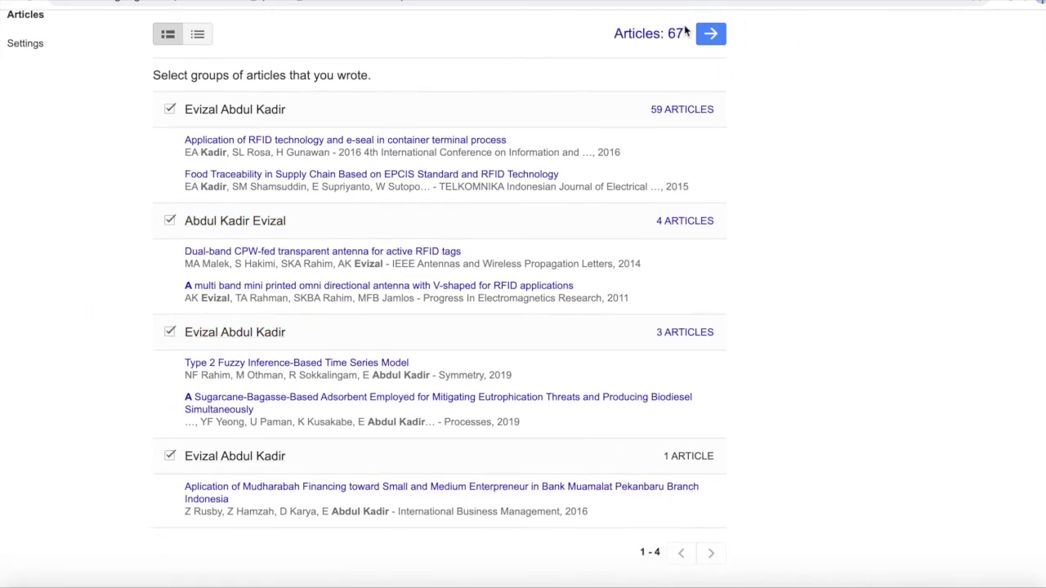
- Go back to the profile details to check them and continue again to the article selection
scroll(822, 145, up, 2)
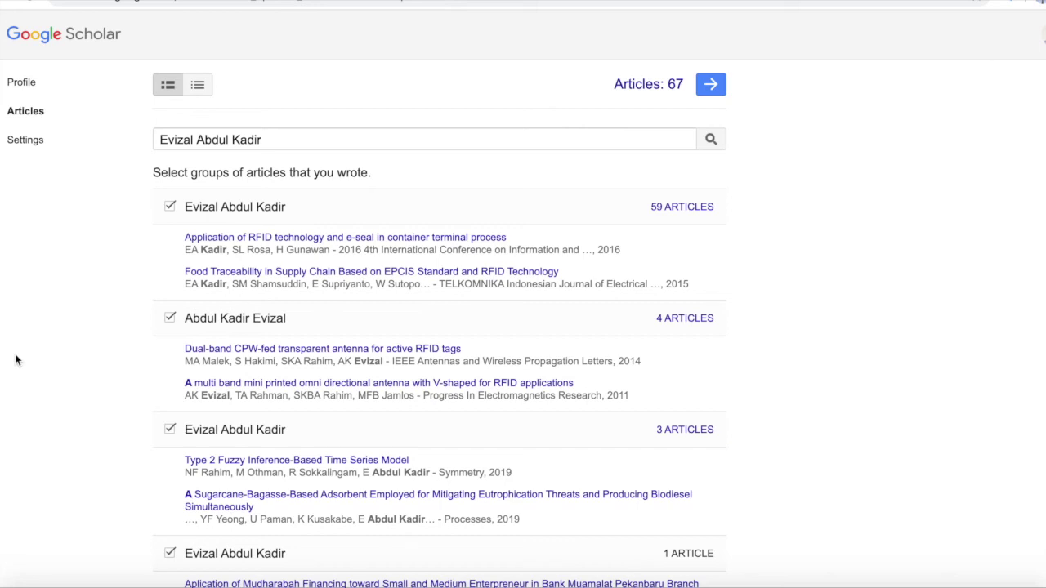
scroll(14, 360, down, 2)
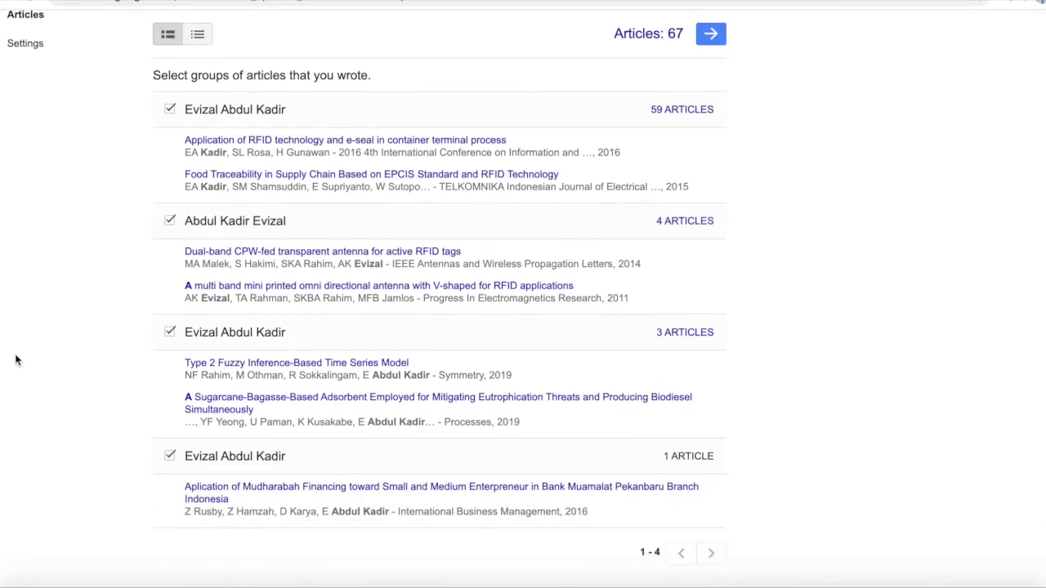
scroll(87, 362, up, 2)
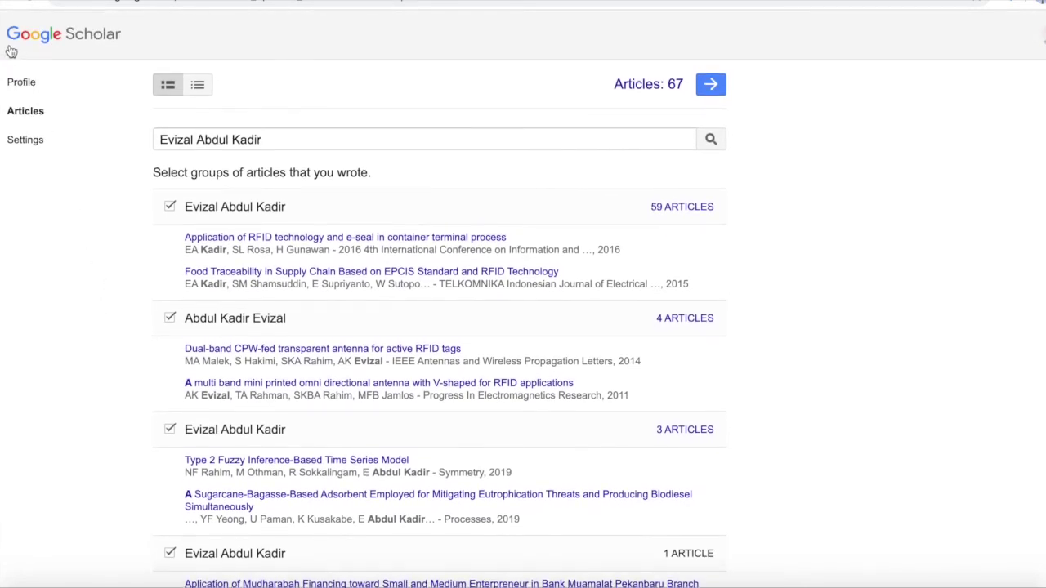
click(21, 81)
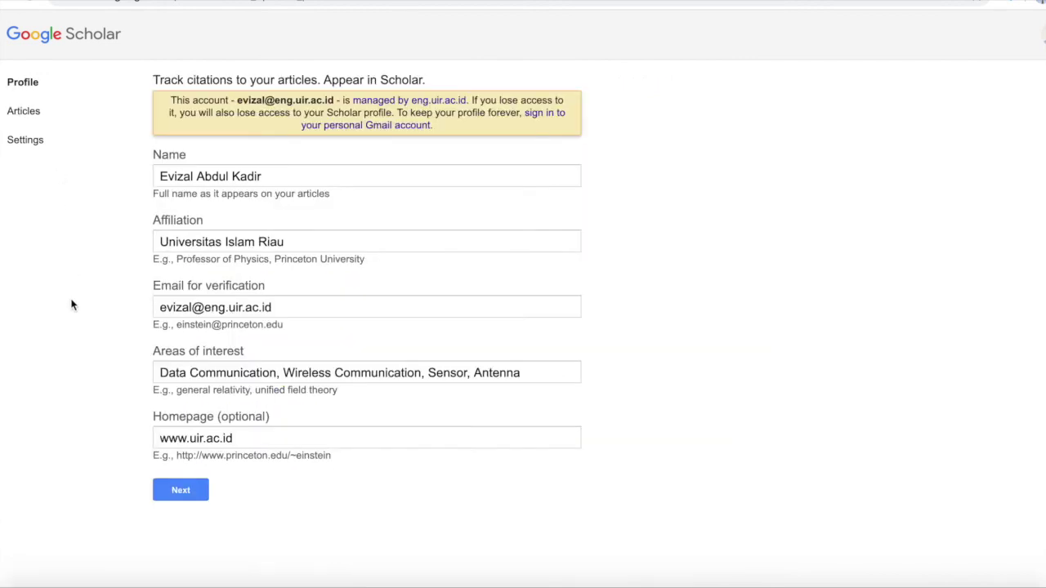
click(178, 495)
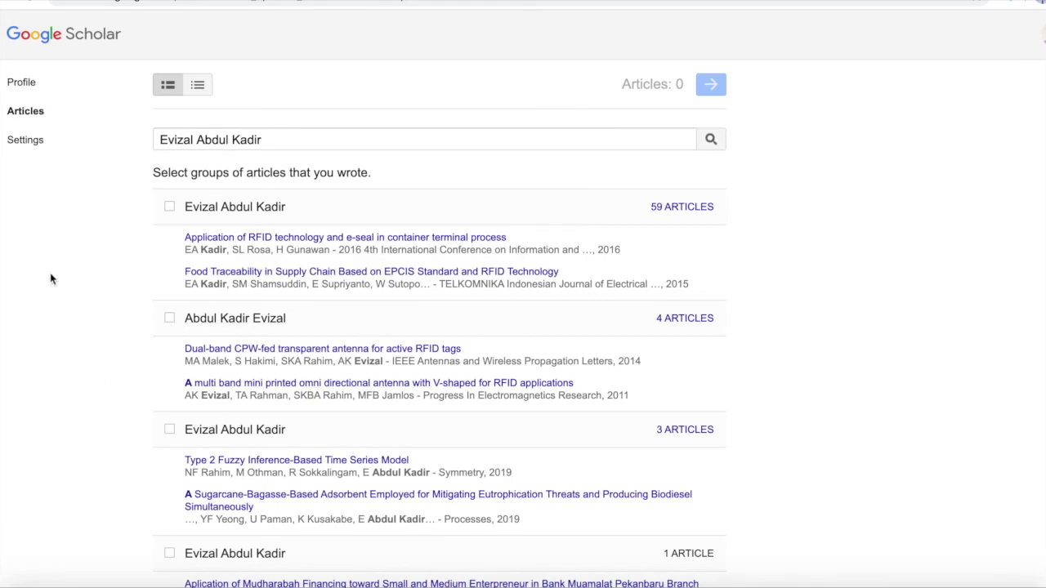
- Switch to the other browser window with the Google Scholar home page and open the existing author profile there
key(ctrl+Up)
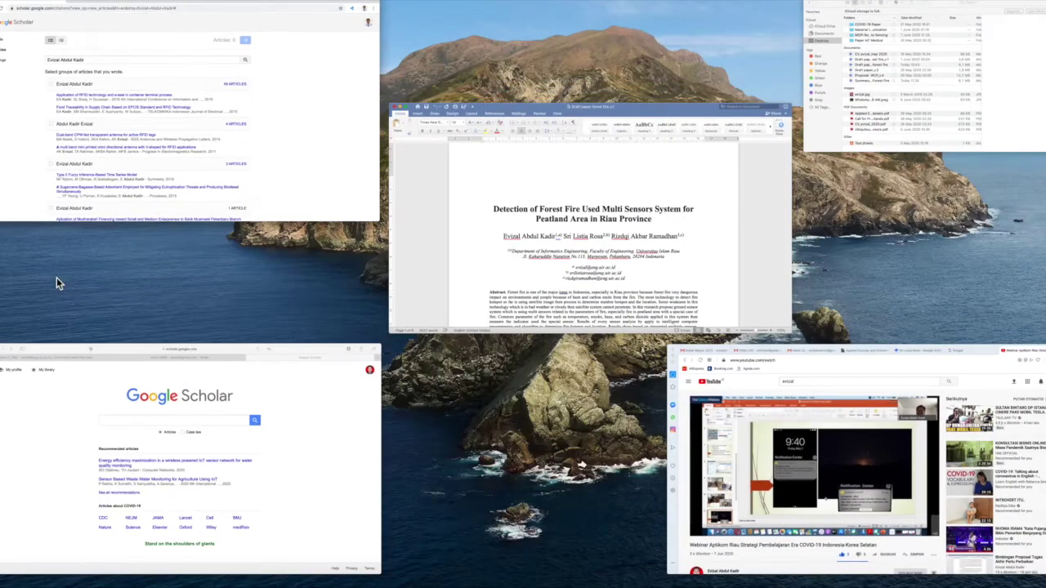
click(353, 438)
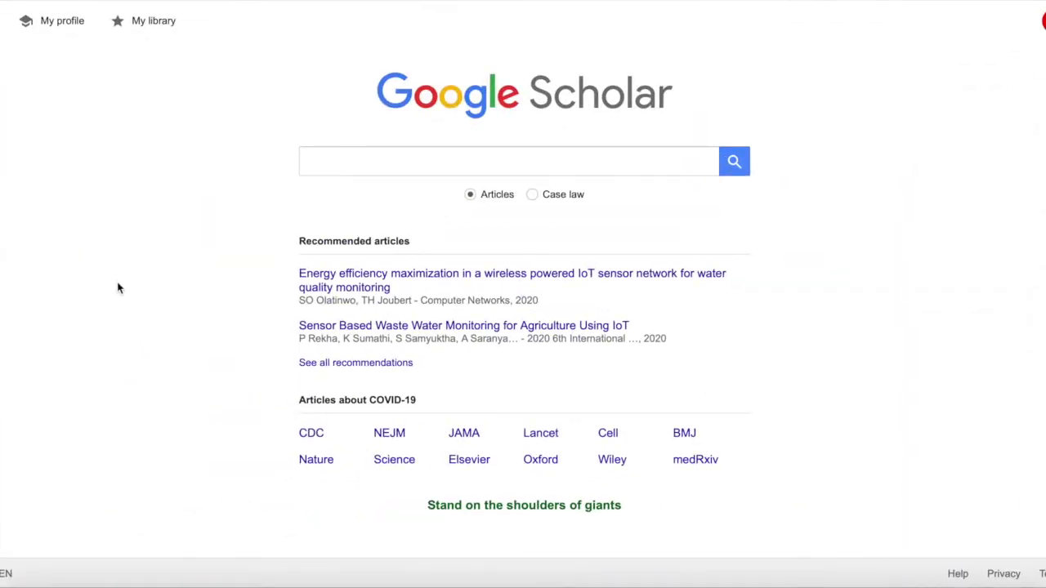
mouse_move(131, 585)
click(65, 24)
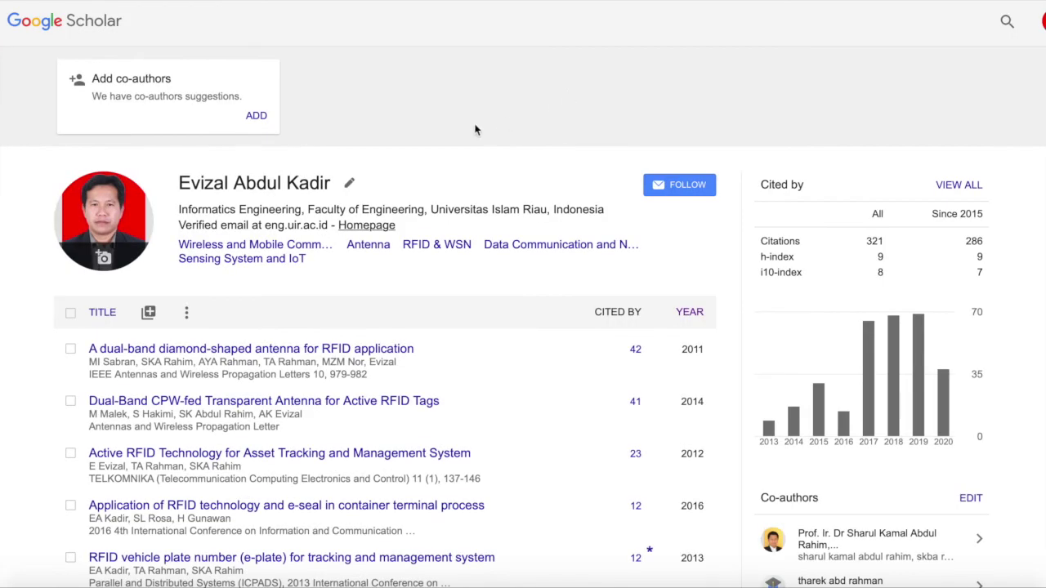
- Examine the existing profile's details, article list, citation statistics and co-authors
scroll(475, 129, down, 3)
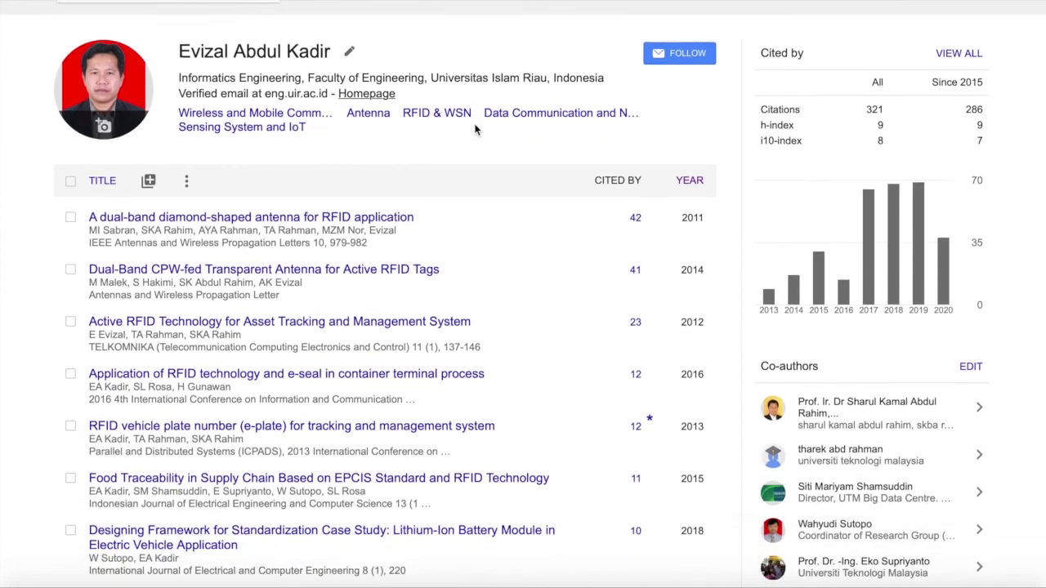
scroll(474, 129, up, 3)
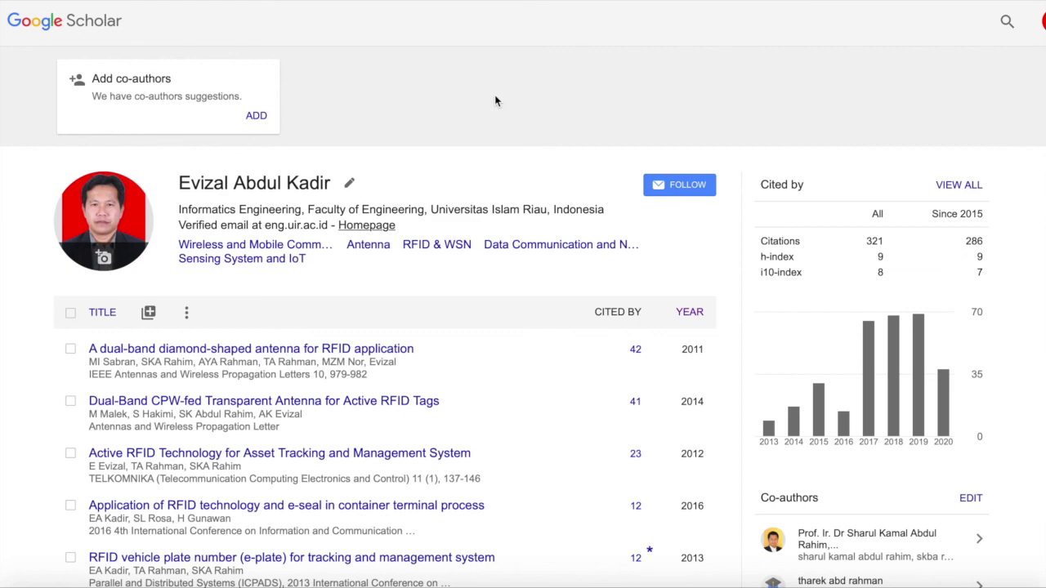
scroll(494, 100, down, 2)
scroll(494, 99, up, 2)
scroll(494, 101, down, 2)
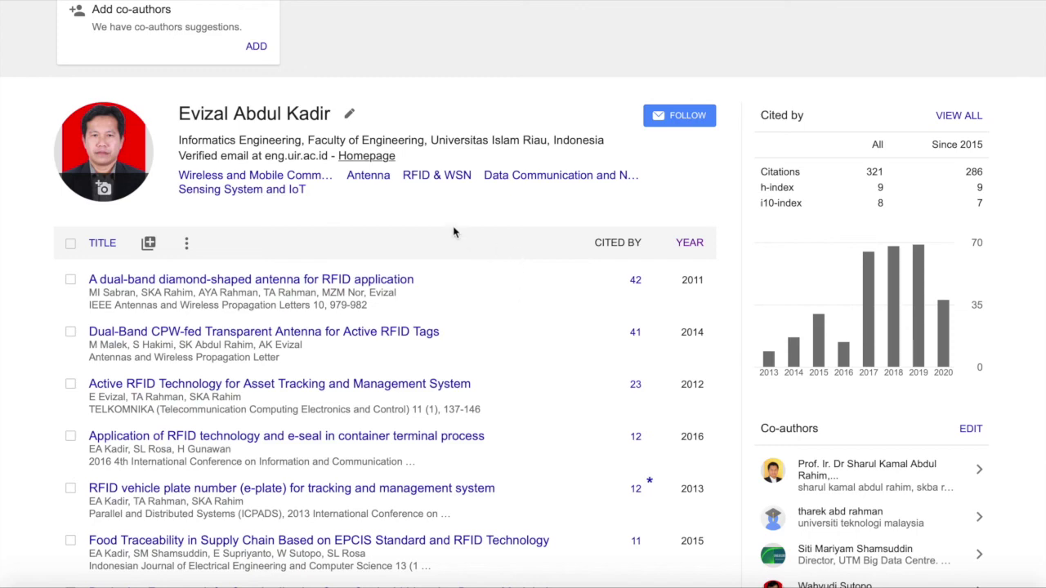
scroll(502, 245, up, 1)
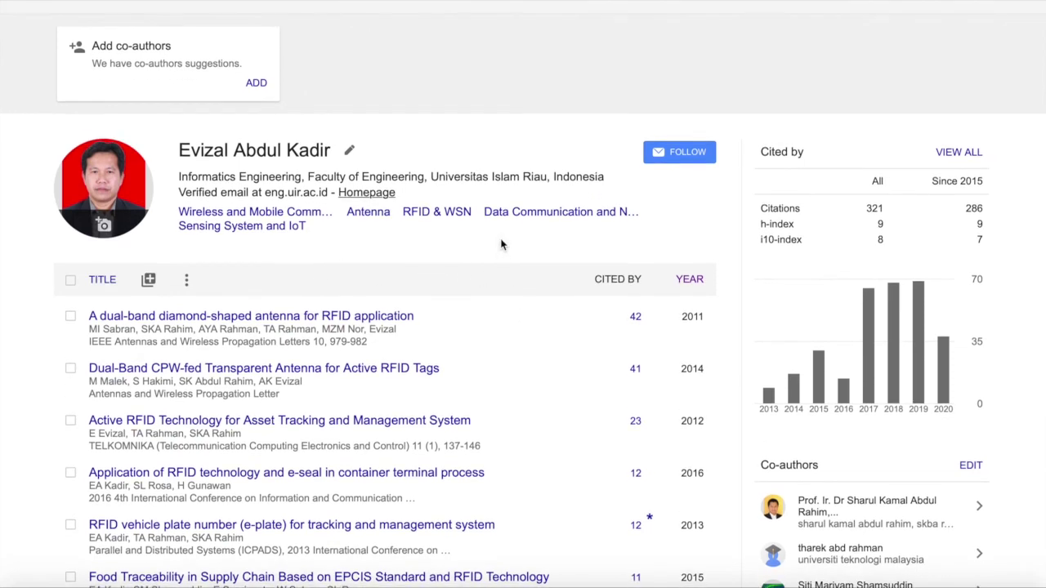
scroll(501, 244, down, 2)
scroll(502, 245, up, 1)
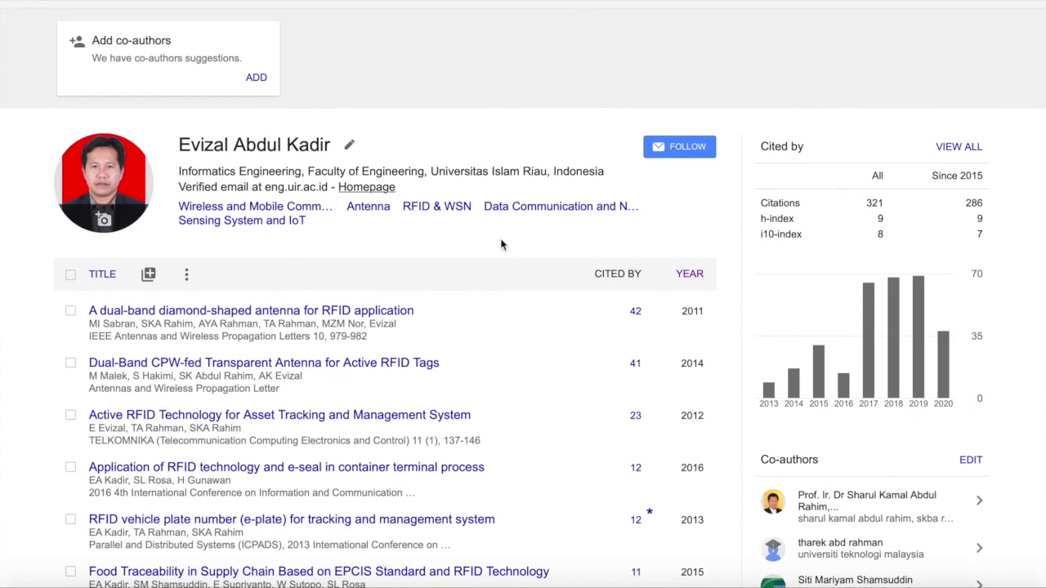